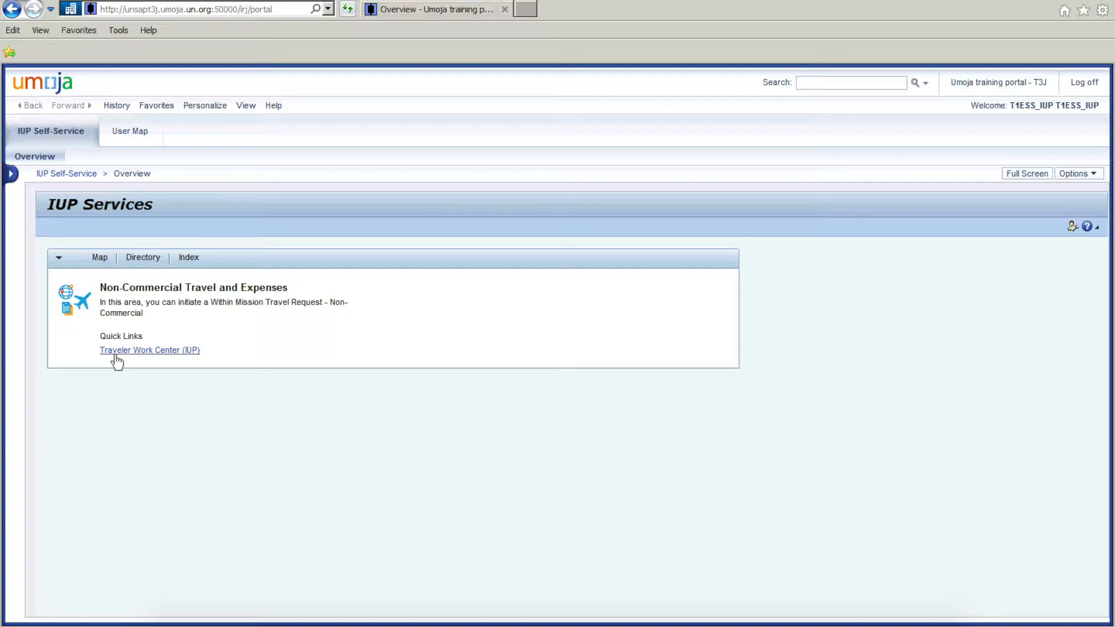
- Open the Traveler Work Center (IUP) and start a new official travel request
click(166, 351)
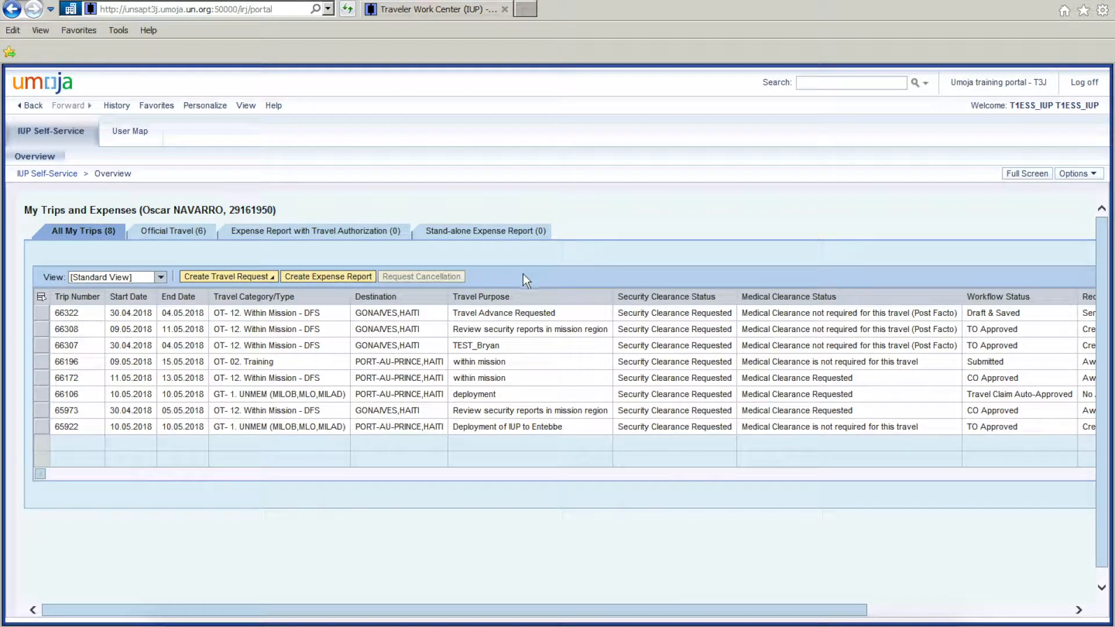
click(271, 280)
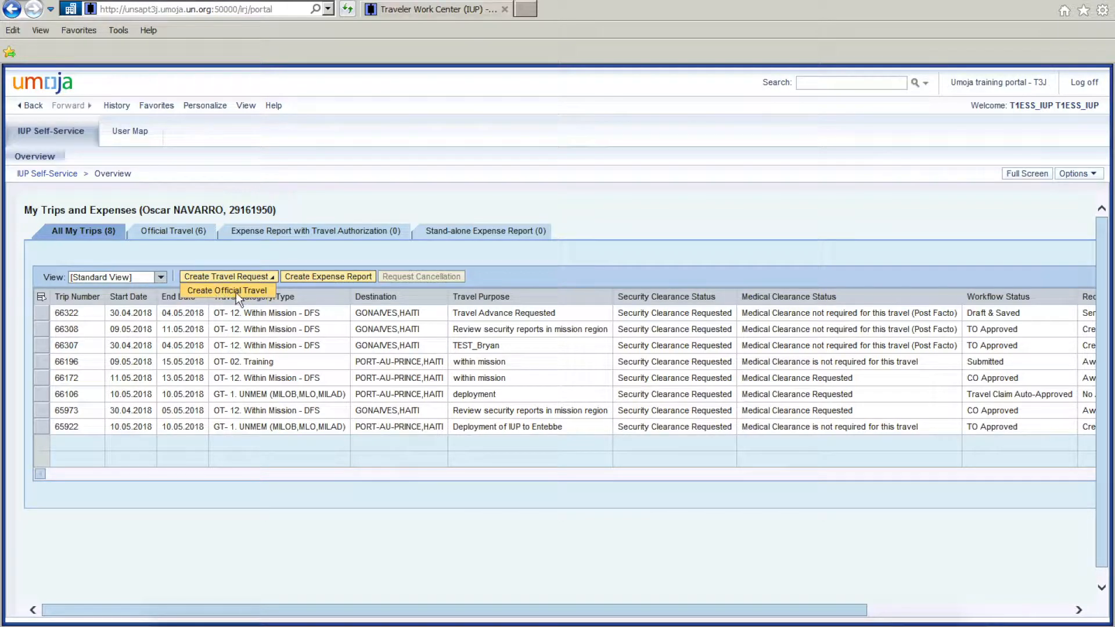
click(256, 292)
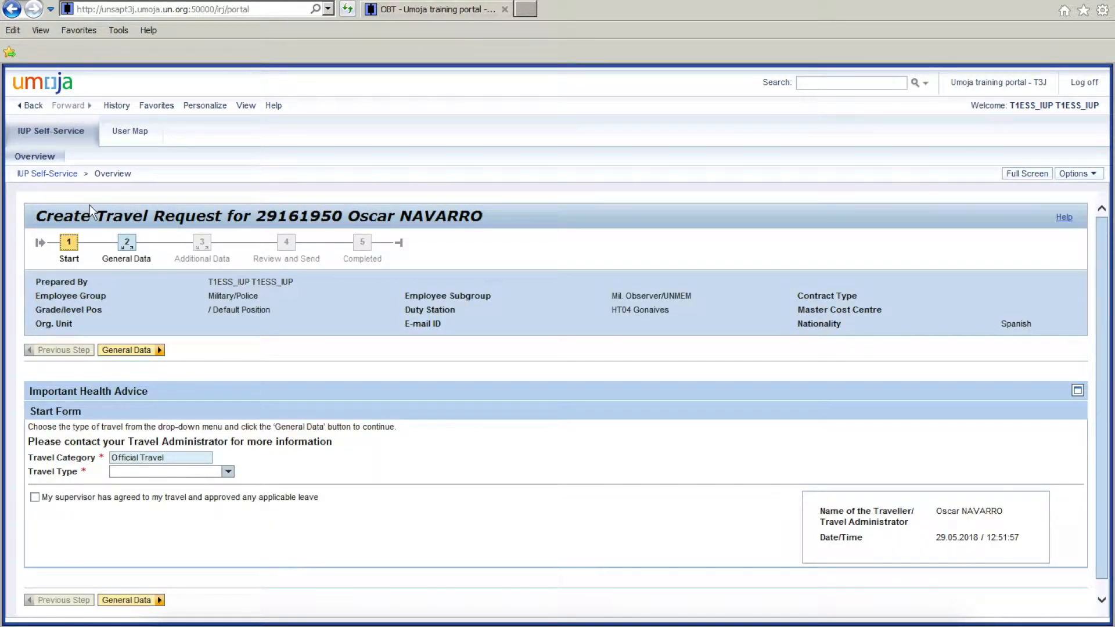
drag(39, 217, 499, 222)
click(499, 216)
- Complete the start form with travel type 12. Within Mission - DFS and the supervisor's agreement confirmed, and proceed to General Data
scroll(66, 246, down, 1)
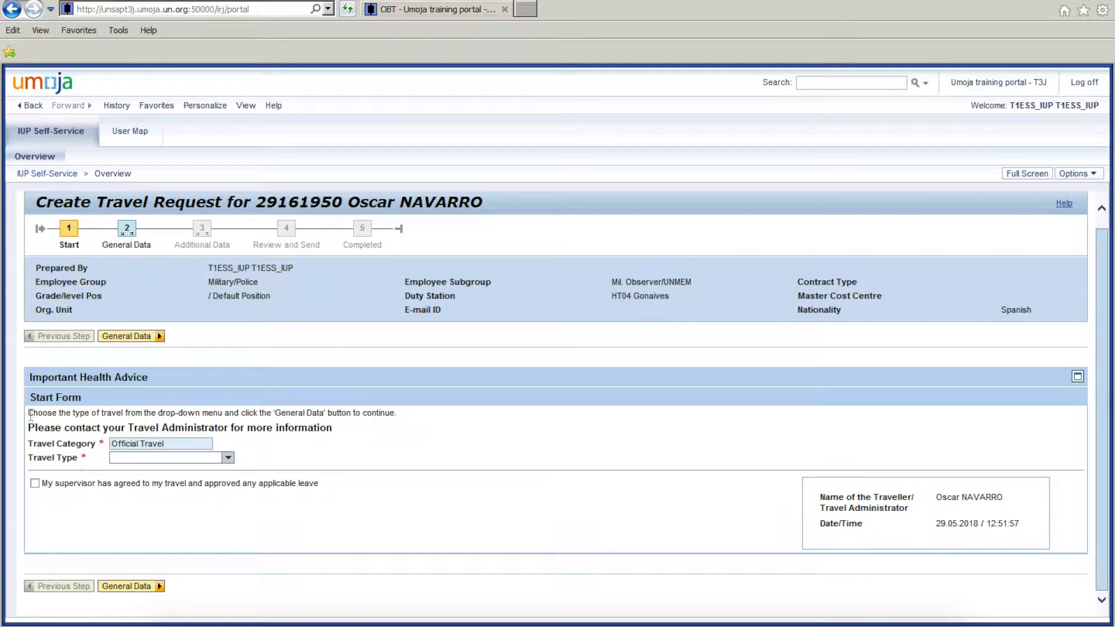
drag(58, 413, 395, 414)
click(431, 424)
click(228, 458)
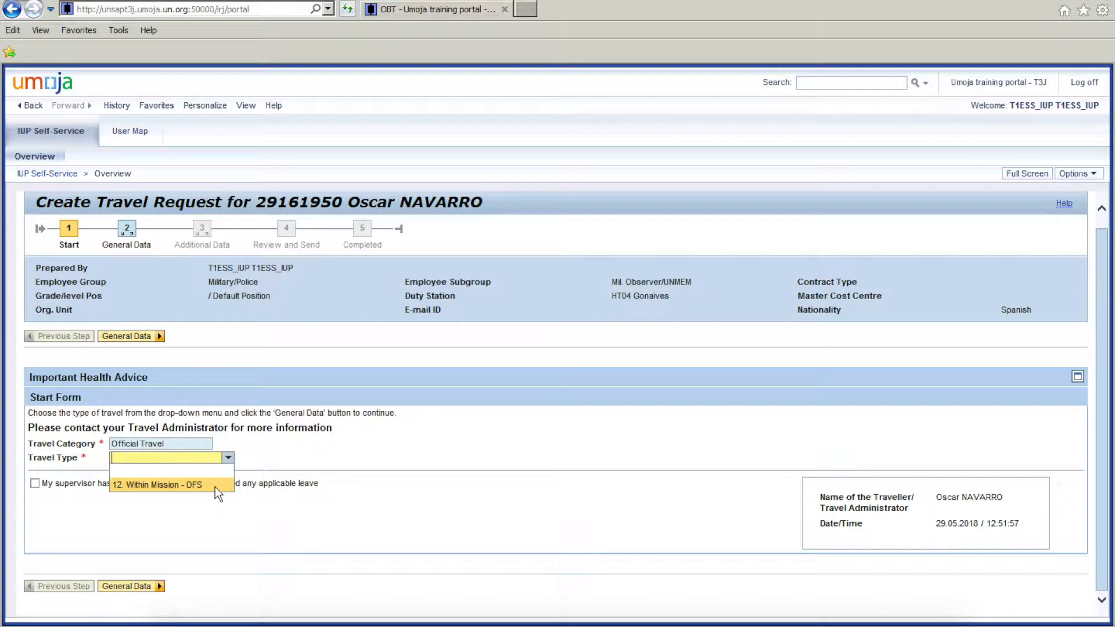
click(171, 486)
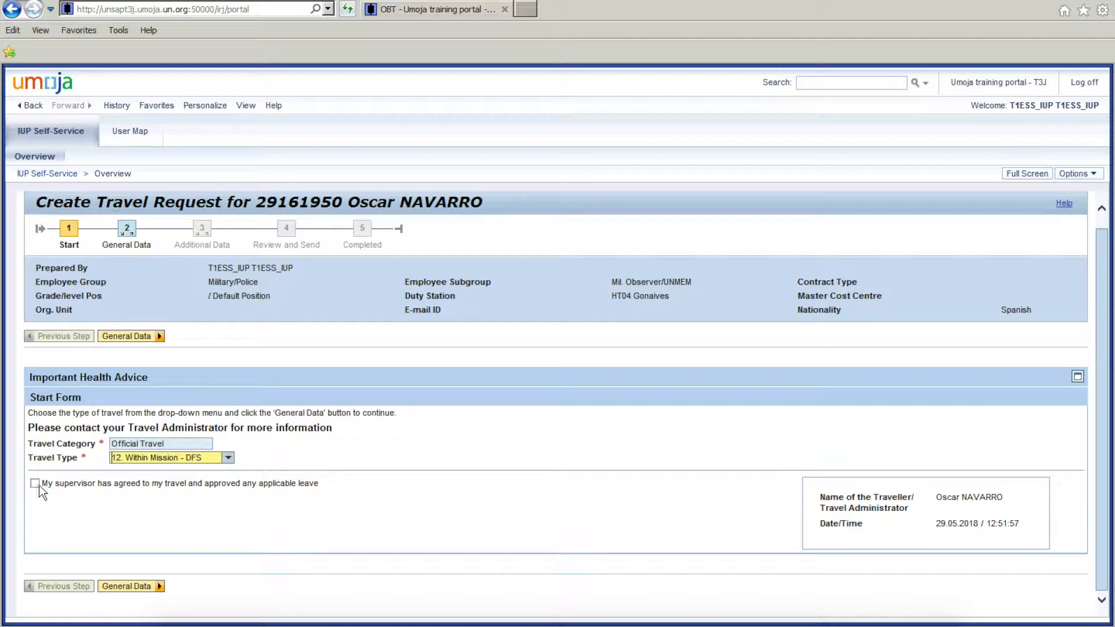
click(98, 489)
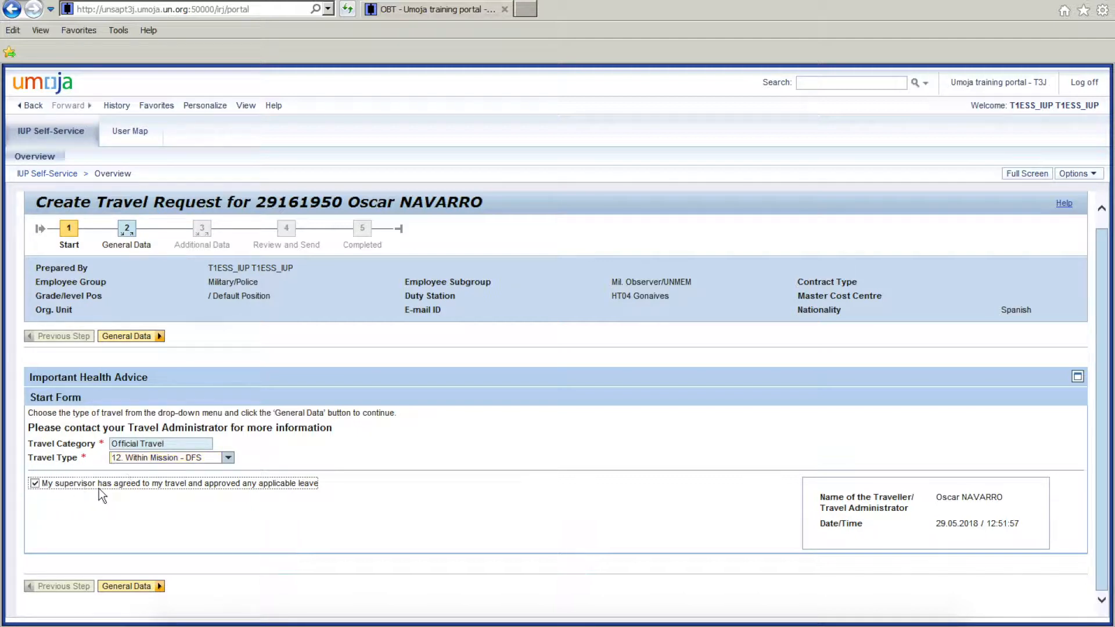
drag(124, 489, 287, 489)
click(137, 588)
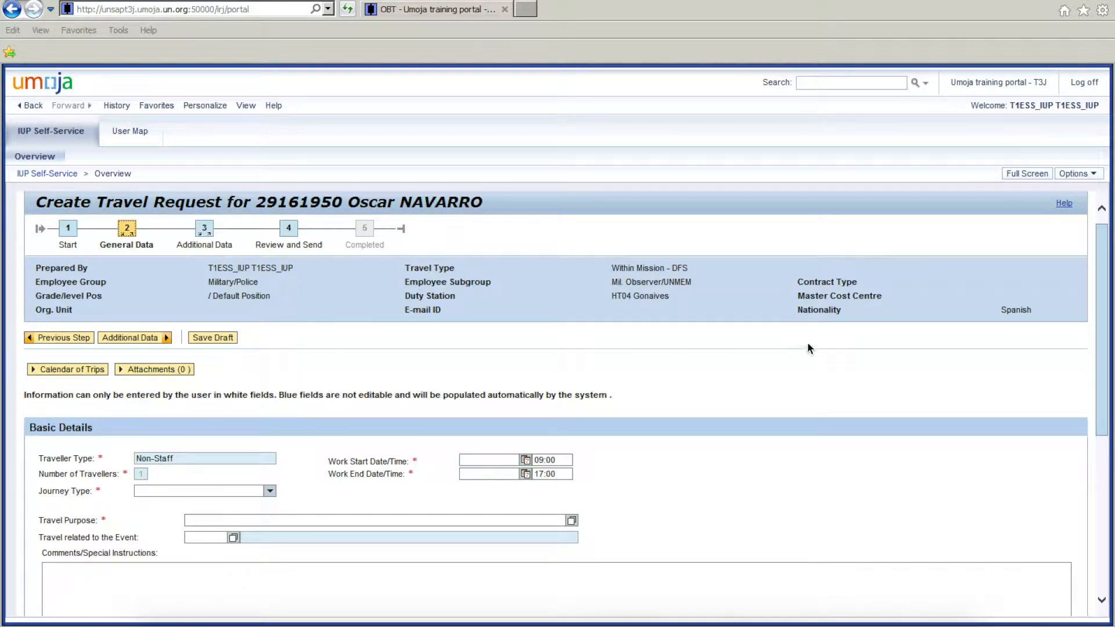
- Set the journey type to Round-Trip and enter the travel purpose "Review security reports in mission region"
drag(1100, 352, 1100, 428)
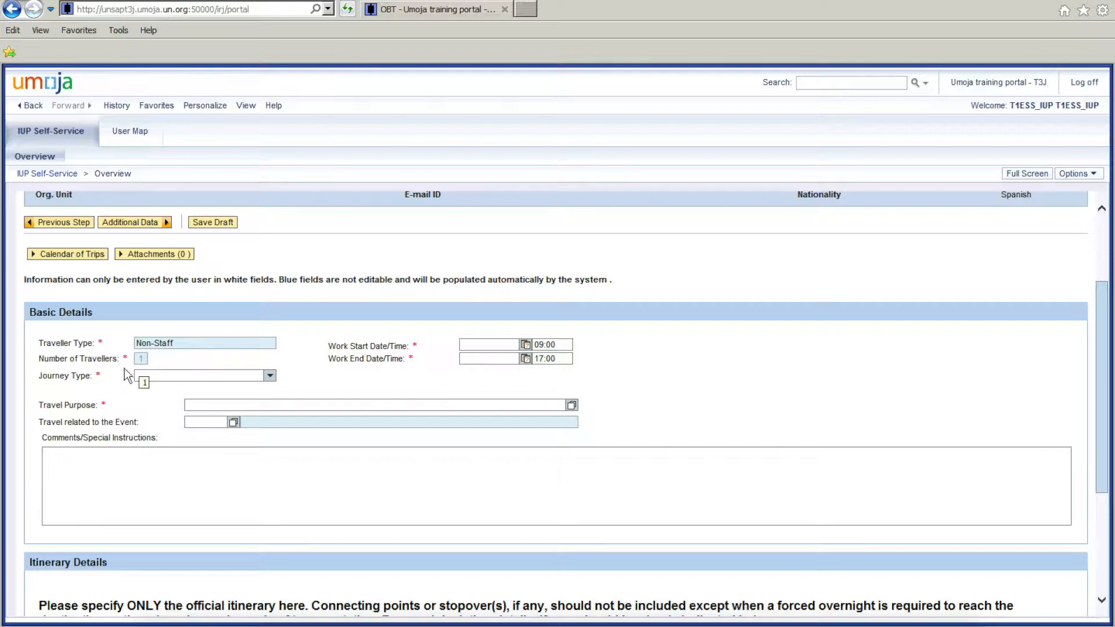
click(270, 376)
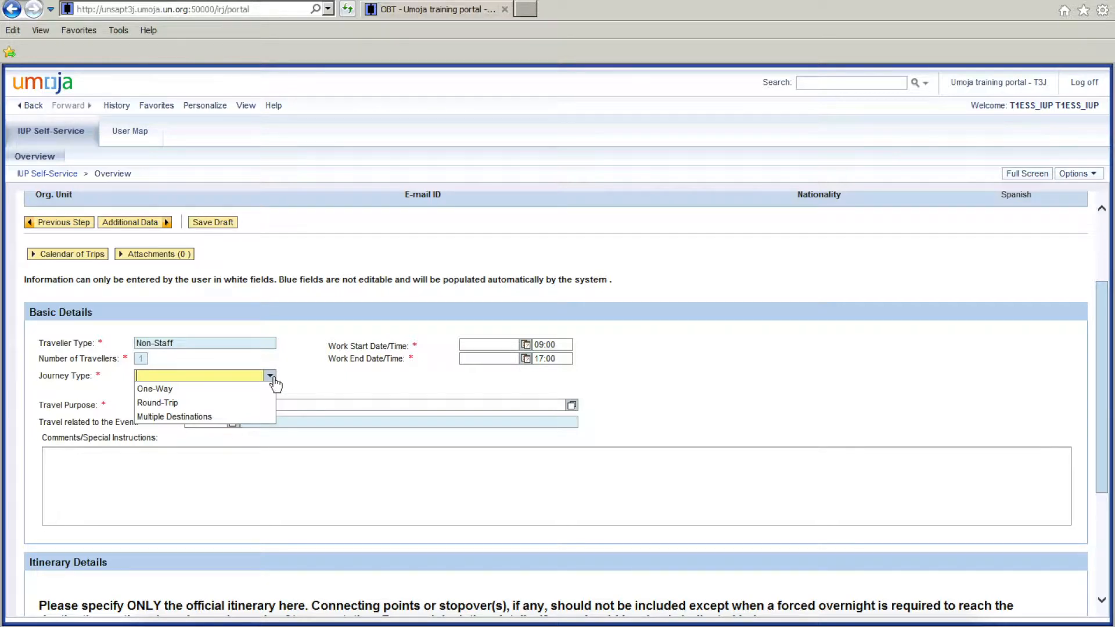
click(177, 403)
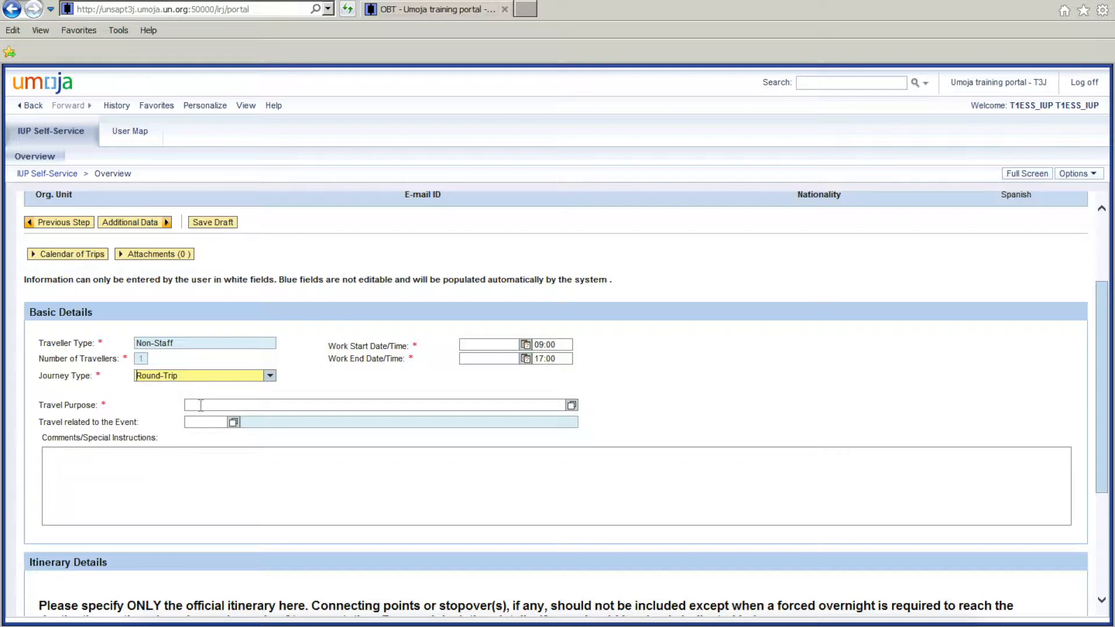
click(200, 404)
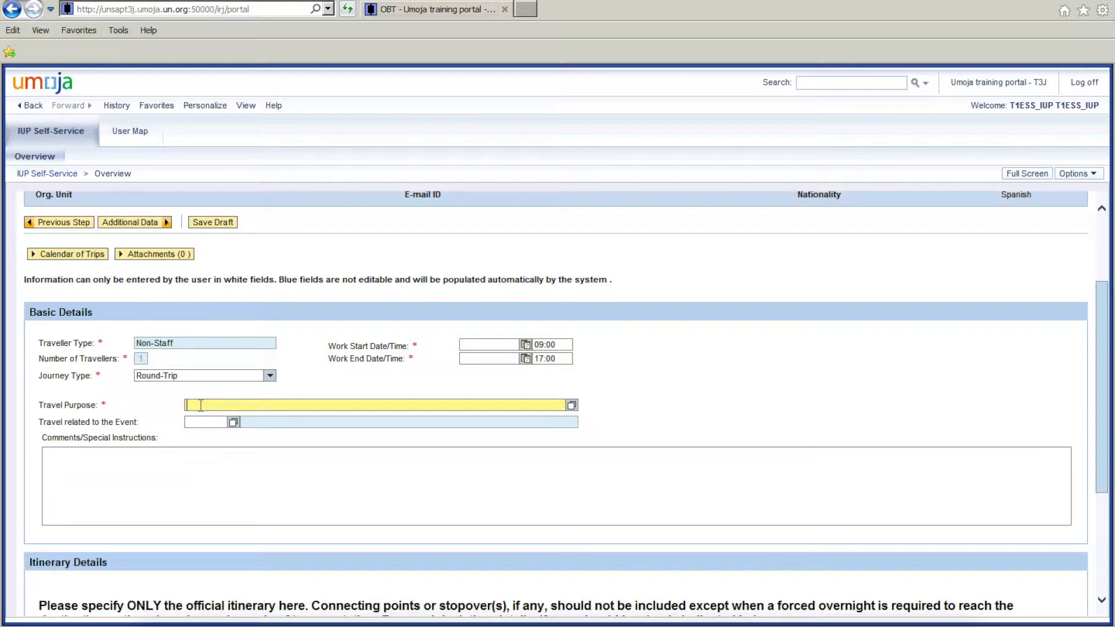
text(Review security reports in mission region)
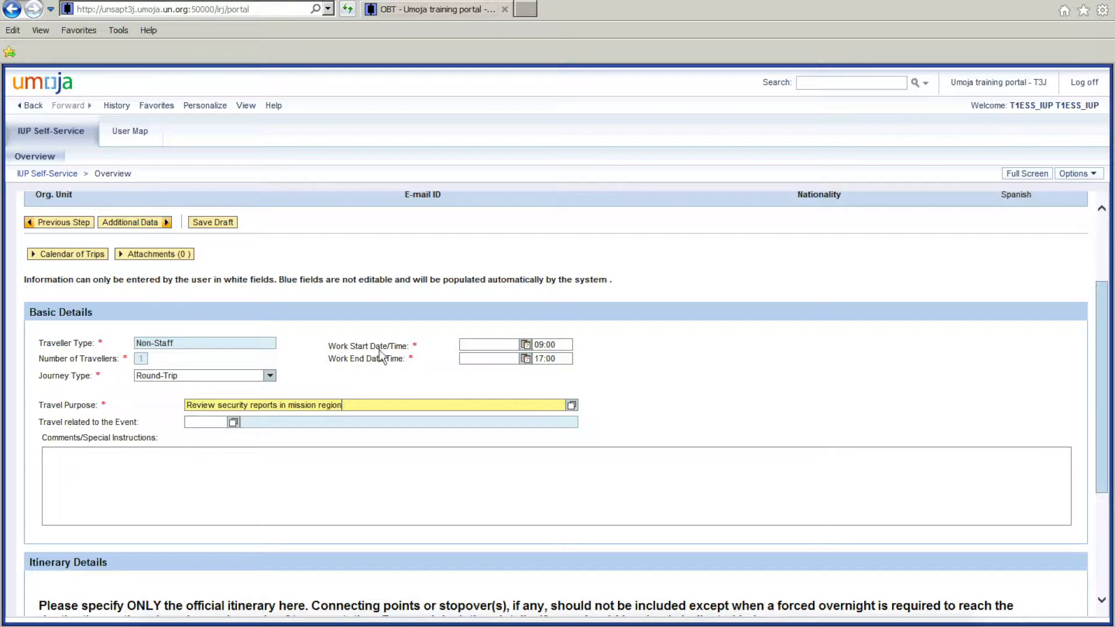
- Set the work start date in the basic details to 30.04.2018
click(487, 347)
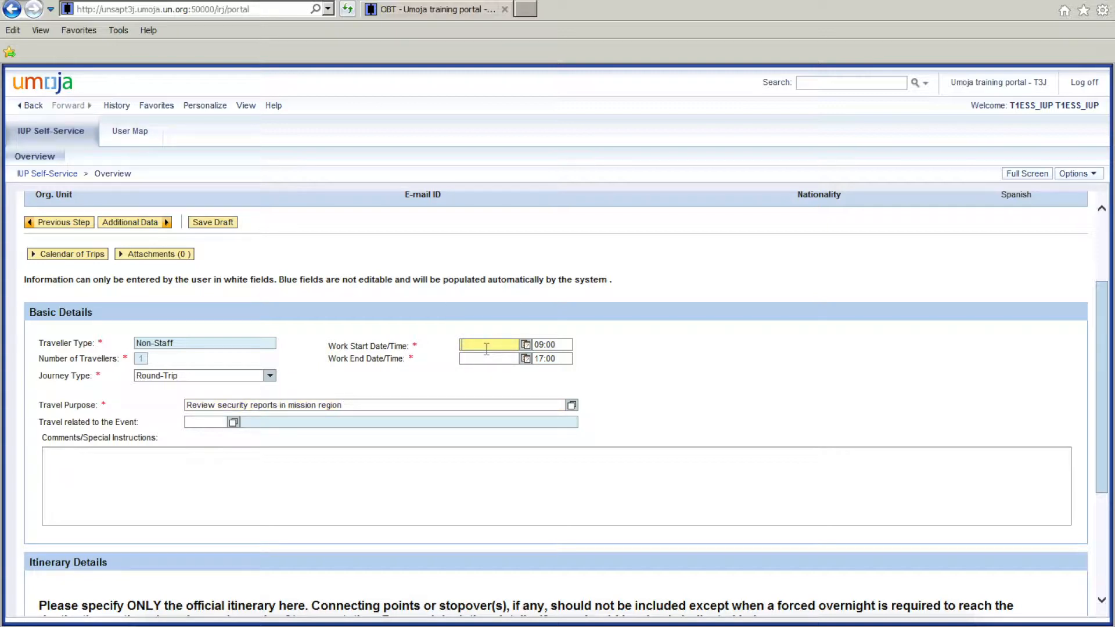
text(30.04.2018)
click(526, 345)
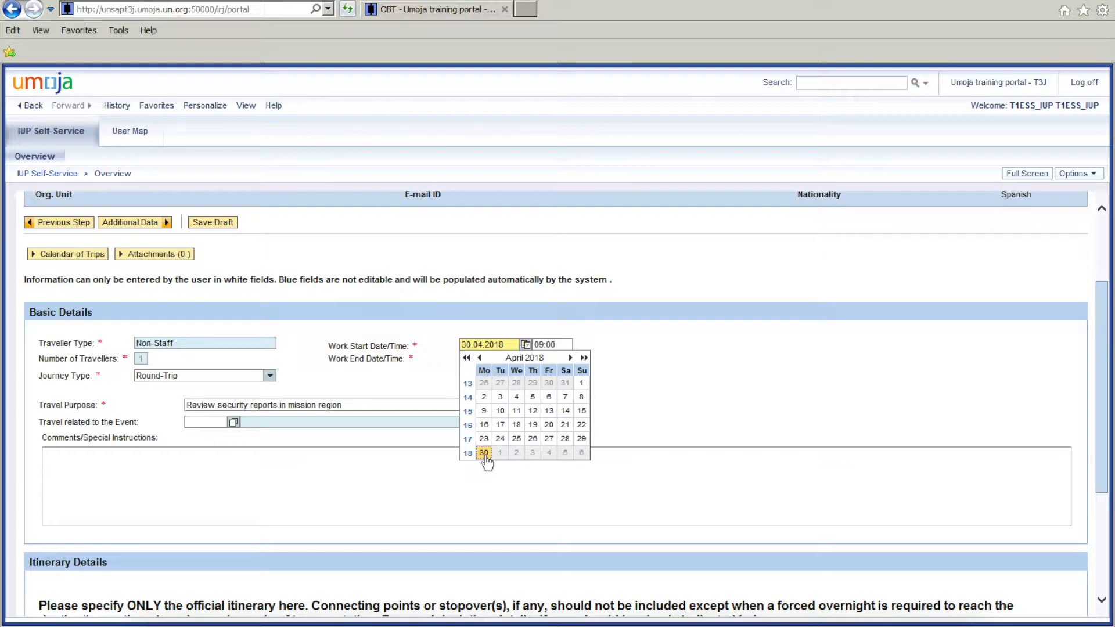
click(644, 399)
click(561, 345)
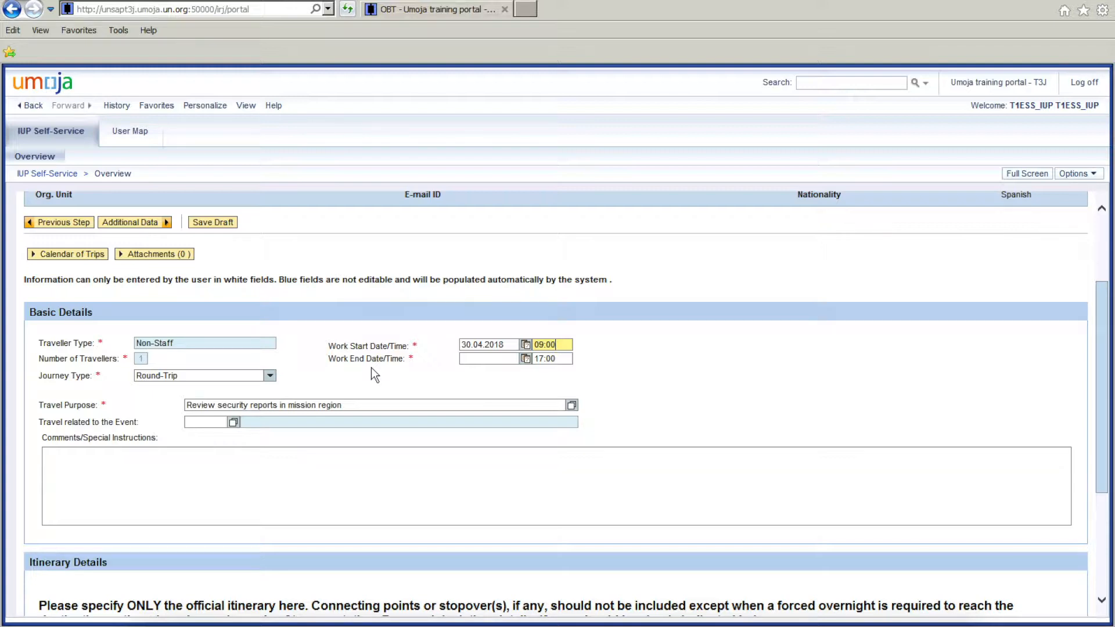
- Set the work end date in the basic details to 04.05.2018
click(487, 358)
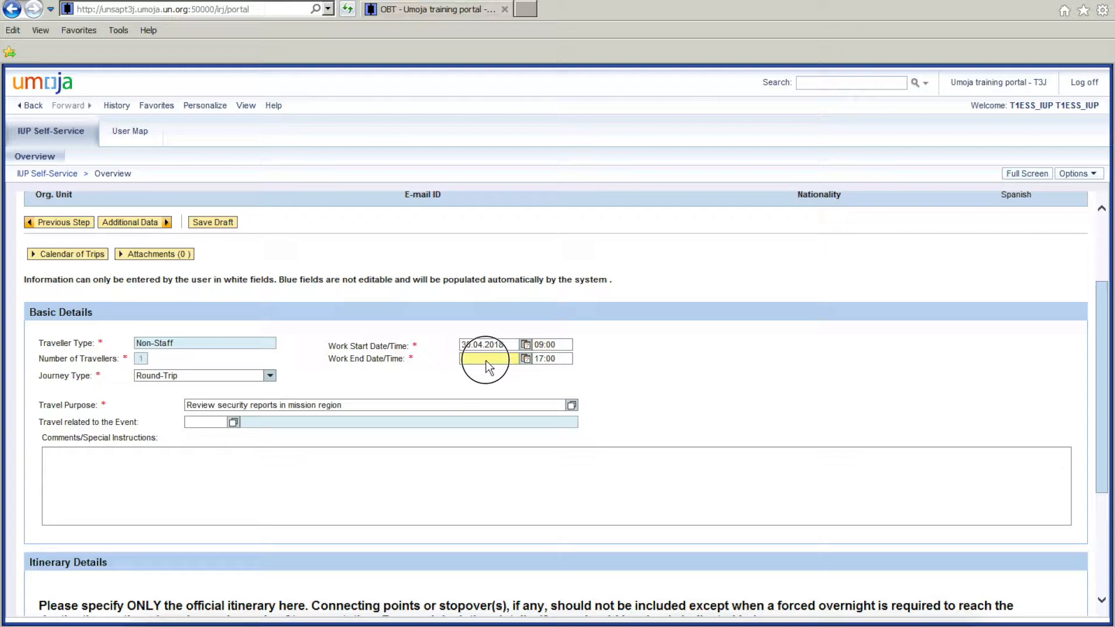
click(527, 360)
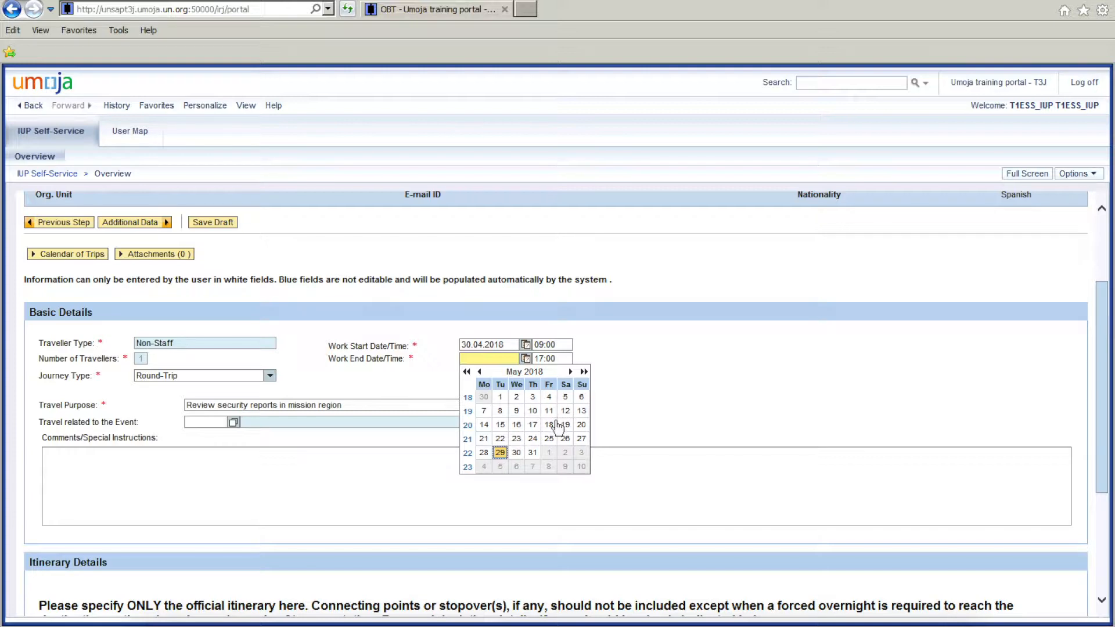
click(549, 396)
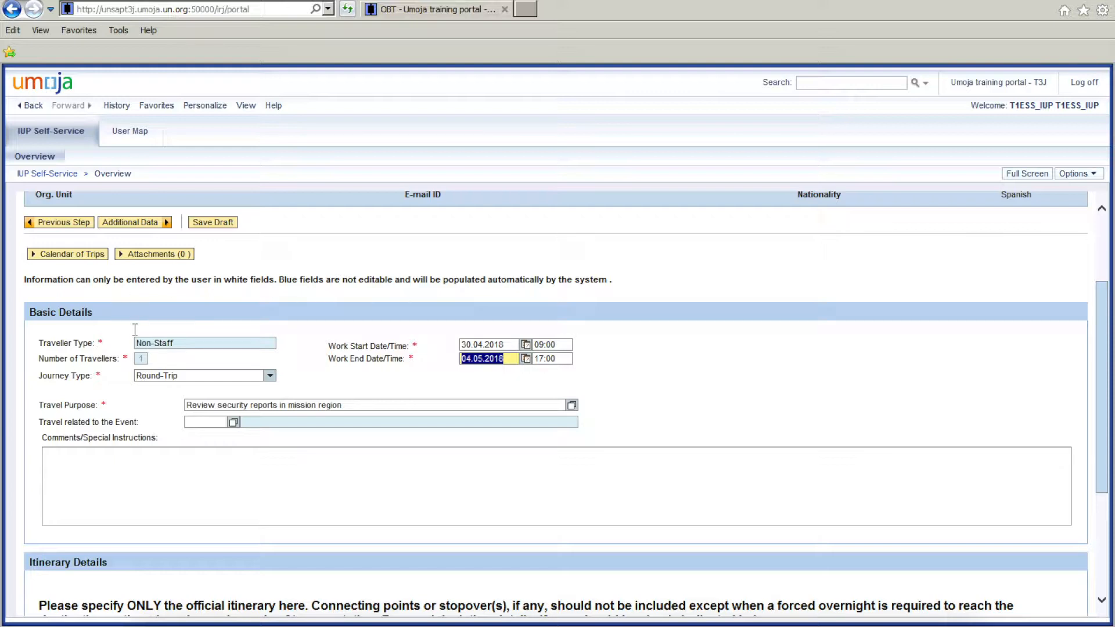
click(625, 384)
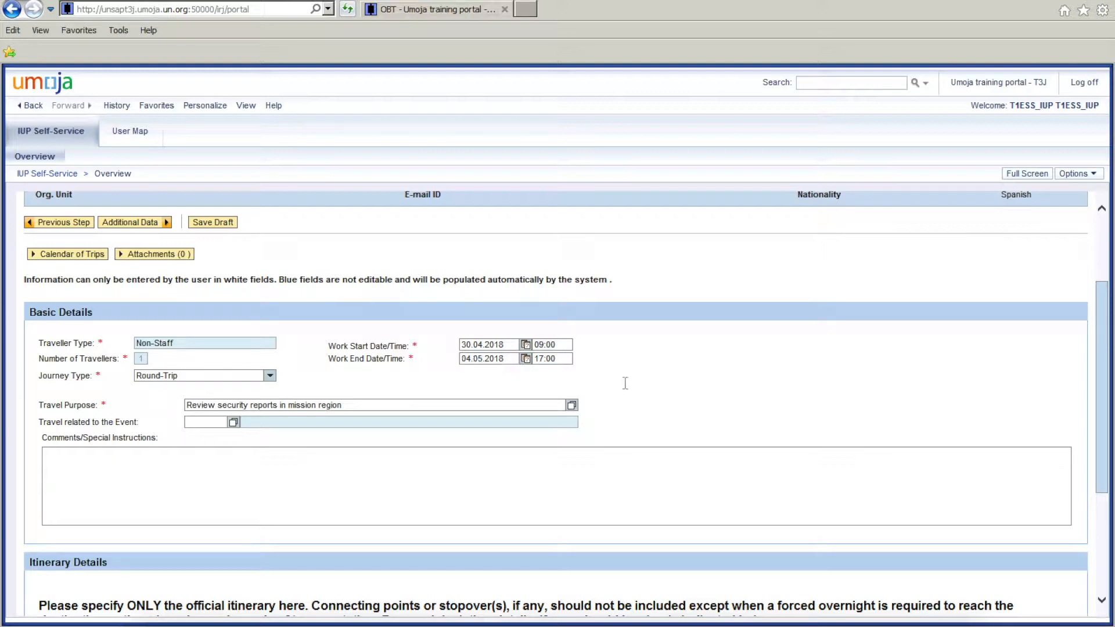
- Enter 30.04.2018 as the departure date of the first itinerary line
drag(1105, 390, 1106, 511)
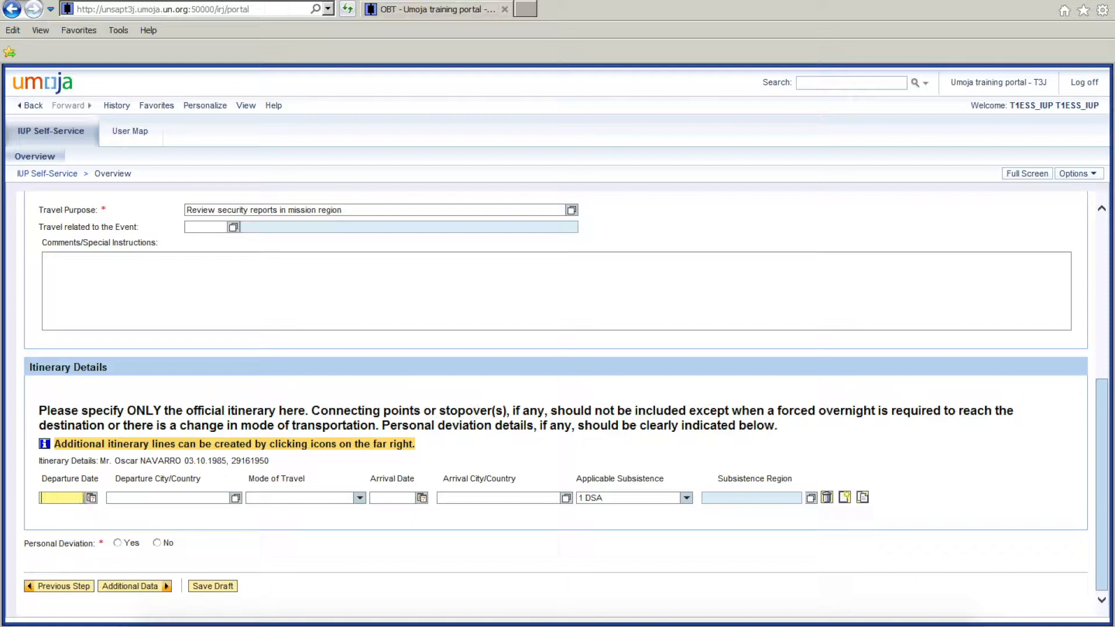
click(91, 499)
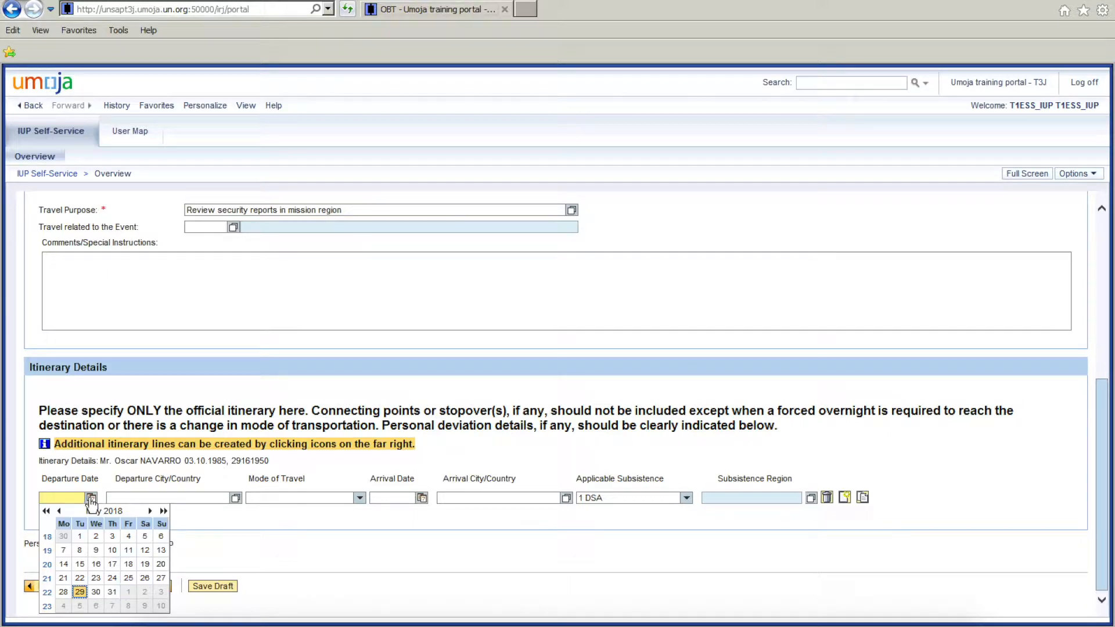
click(66, 499)
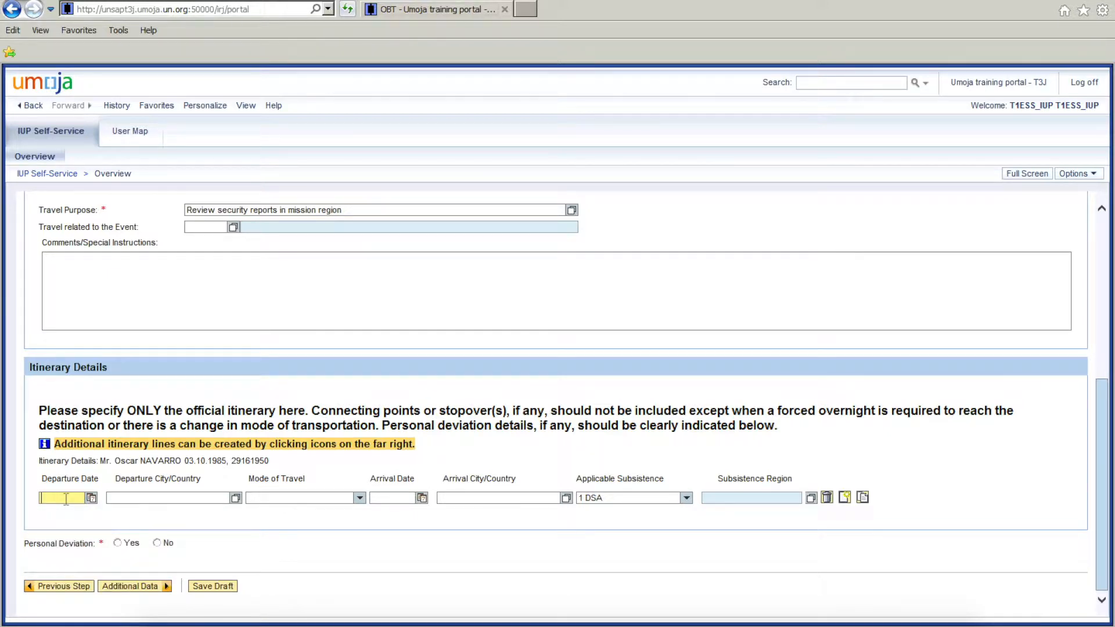
text(30.04.2018)
key(Tab)
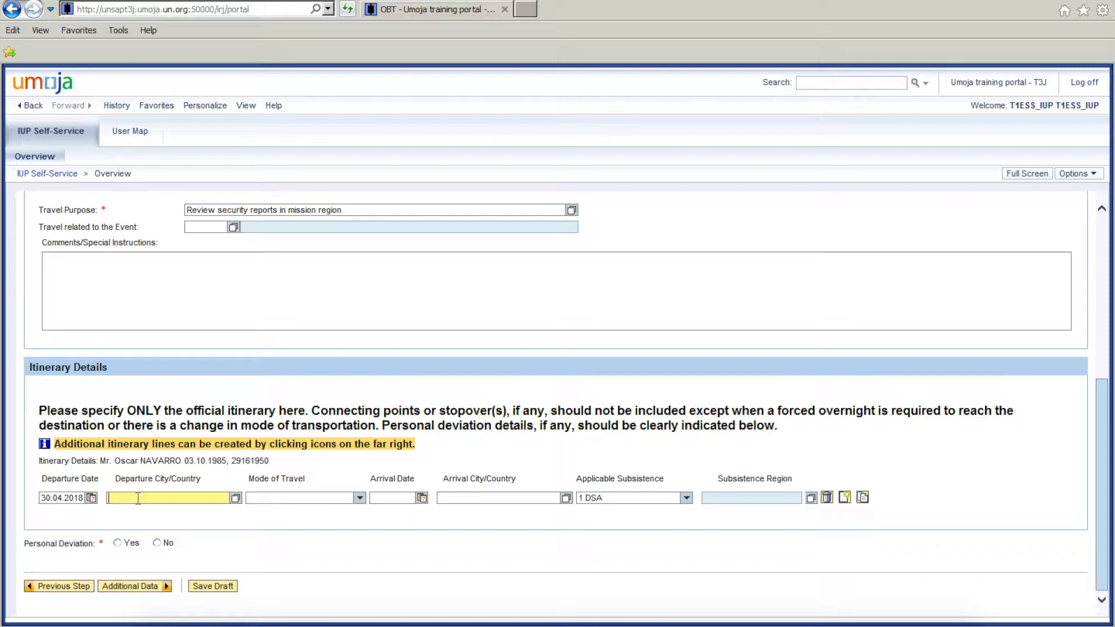
- Look up the departure city with "Port-au" and assign PORT-AU-PRINCE,HAITI to the itinerary line
click(236, 498)
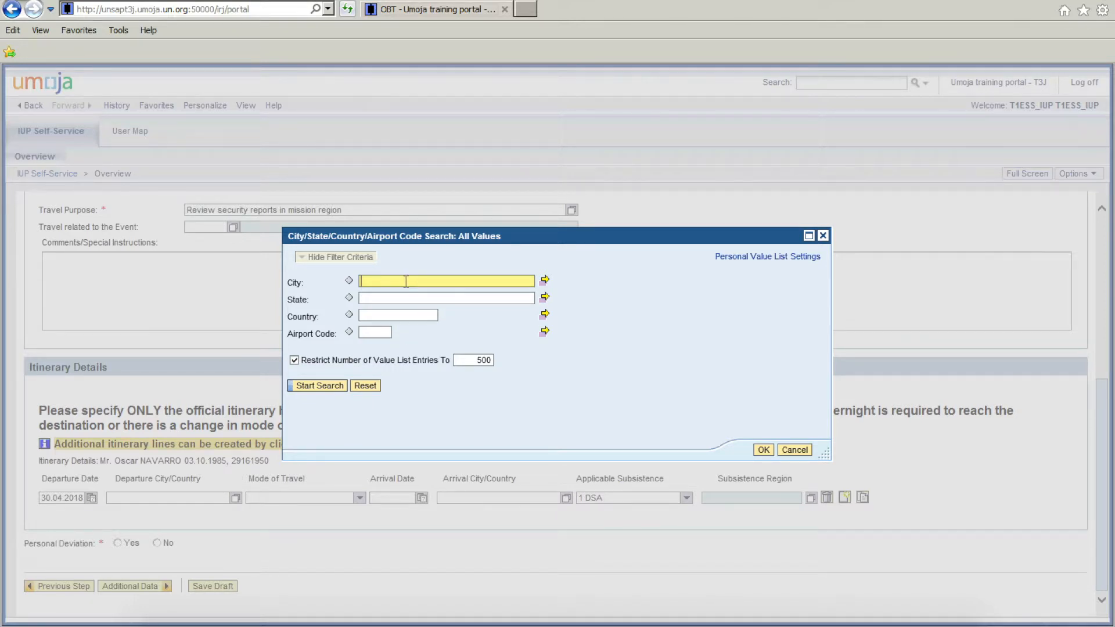
text(Port-au)
click(312, 392)
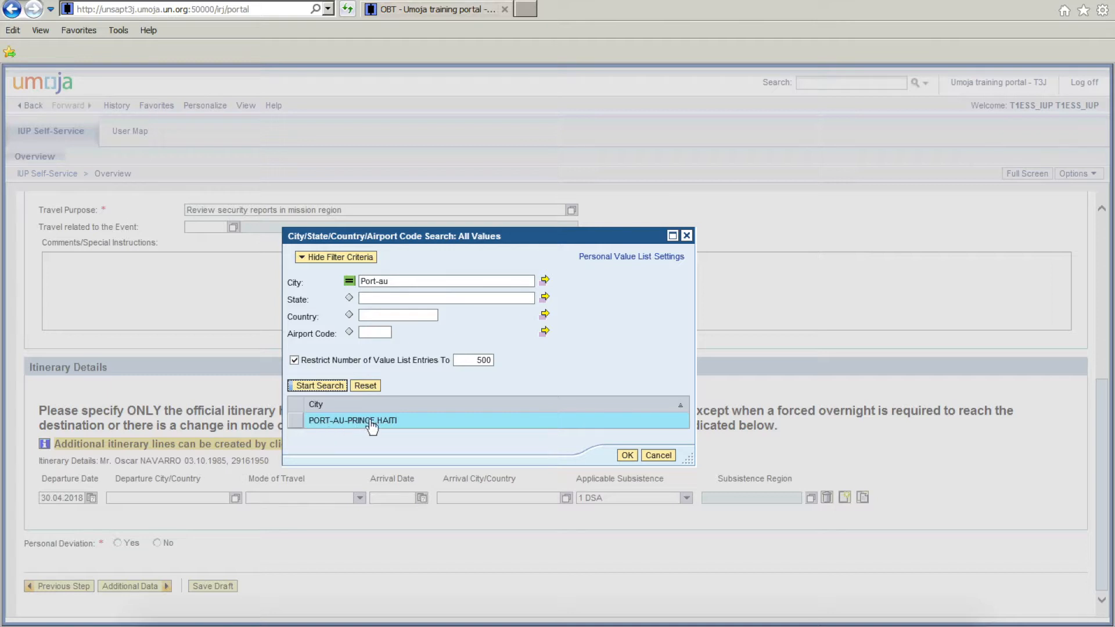
click(297, 423)
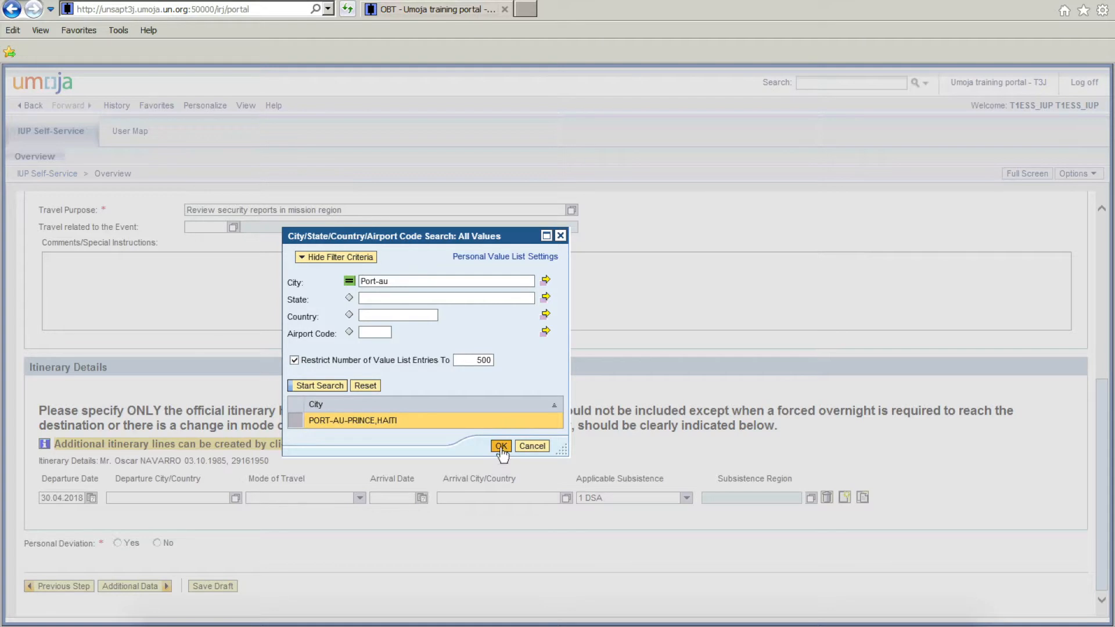
click(500, 446)
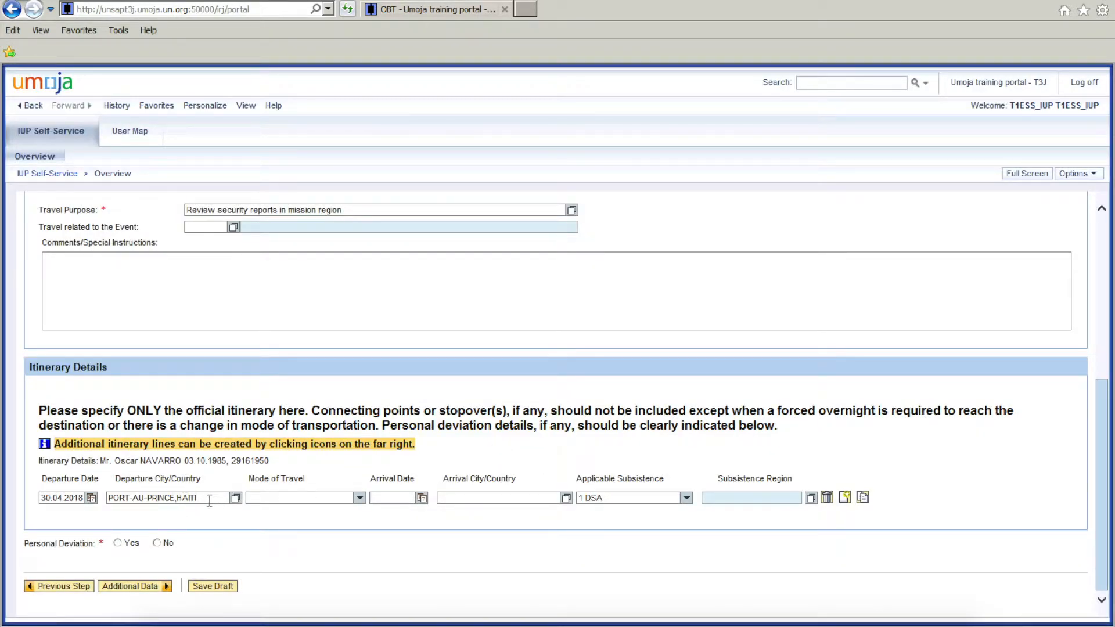
- Set the itinerary line's mode of travel to 02 UN Aircraft and its arrival date to 30.04.2018
click(360, 499)
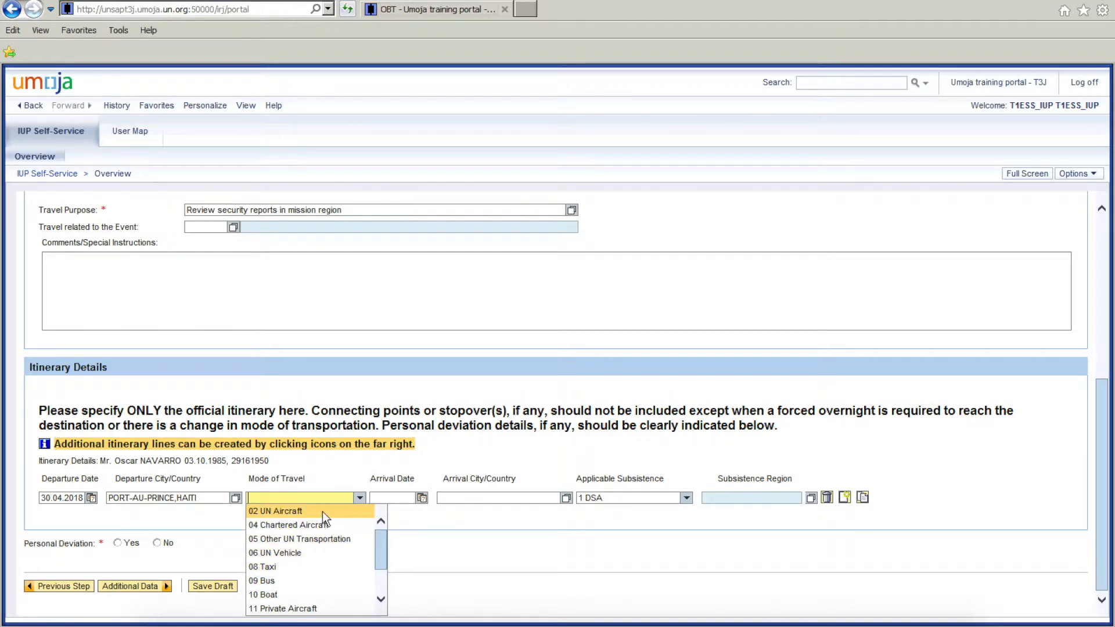
click(286, 513)
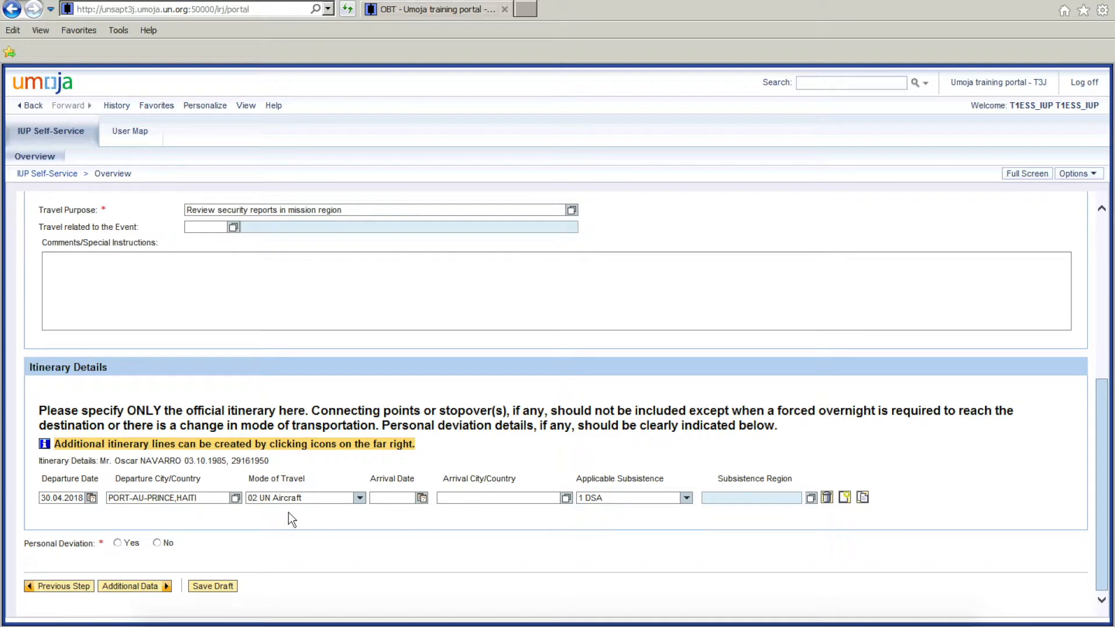
click(401, 499)
text(30.04.2018)
key(Tab)
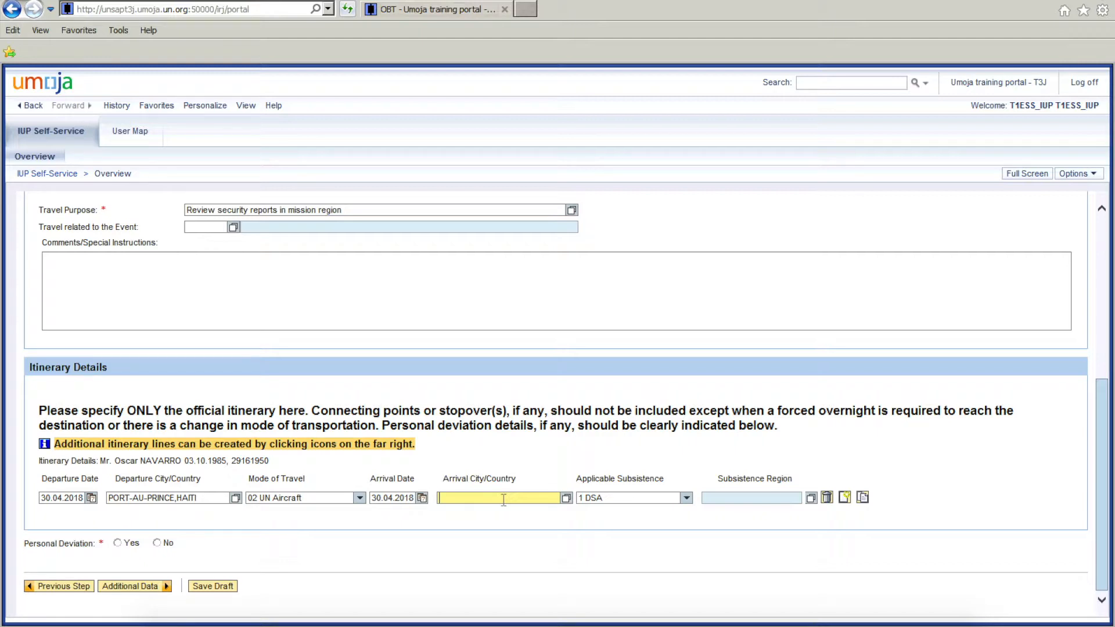
- Set the itinerary line's arrival city to GONAIVES,HAITI and its applicable subsistence to 3 MSA-Full
text(Gonaives)
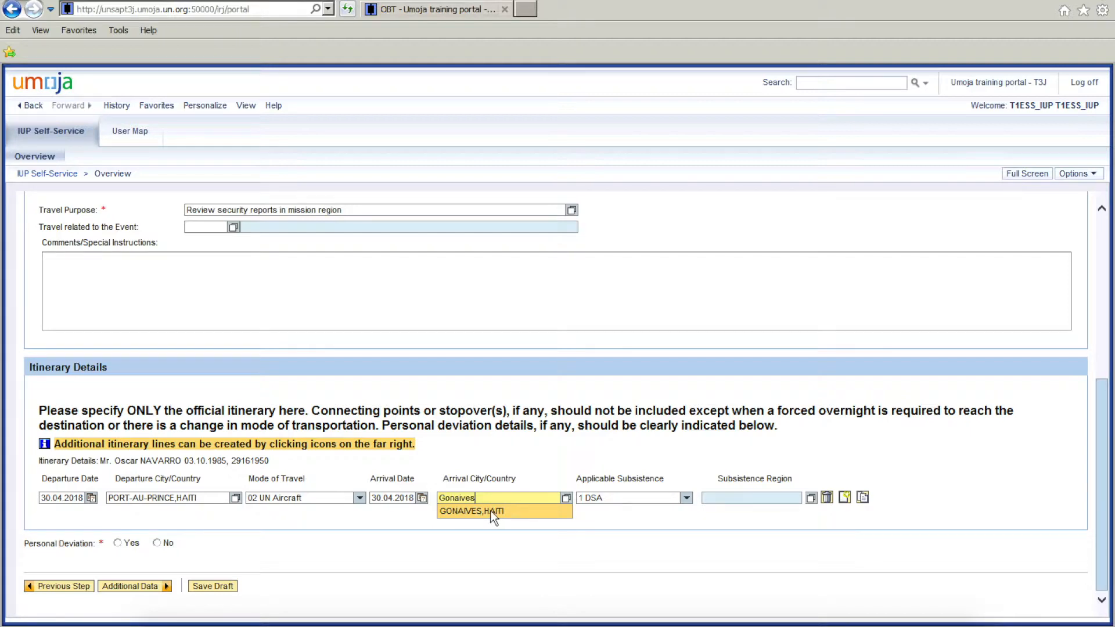
click(490, 510)
click(510, 499)
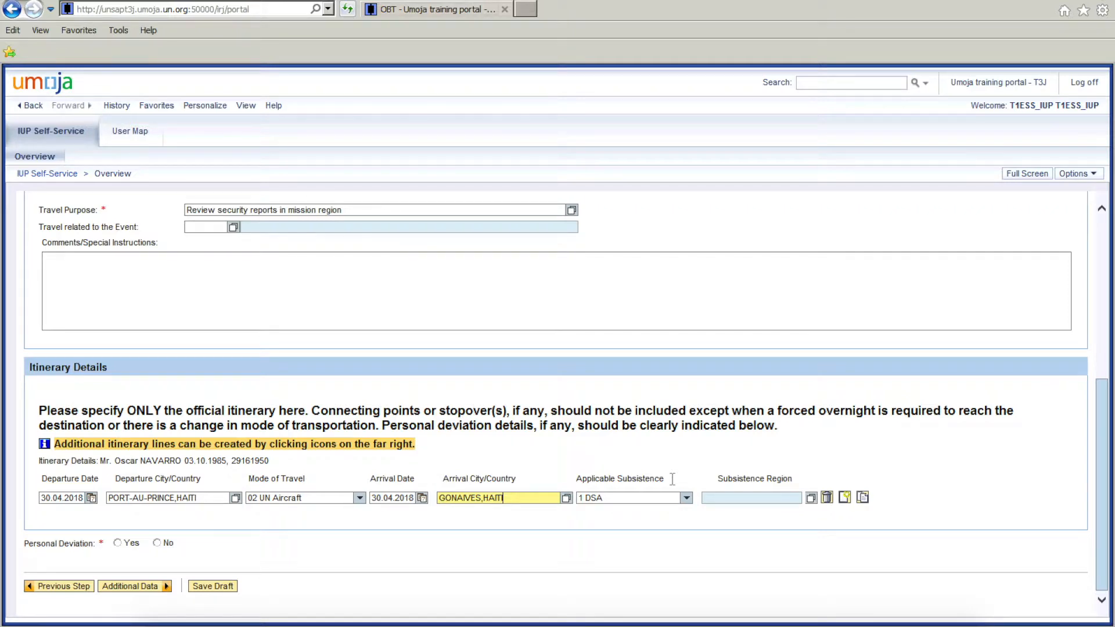
click(686, 498)
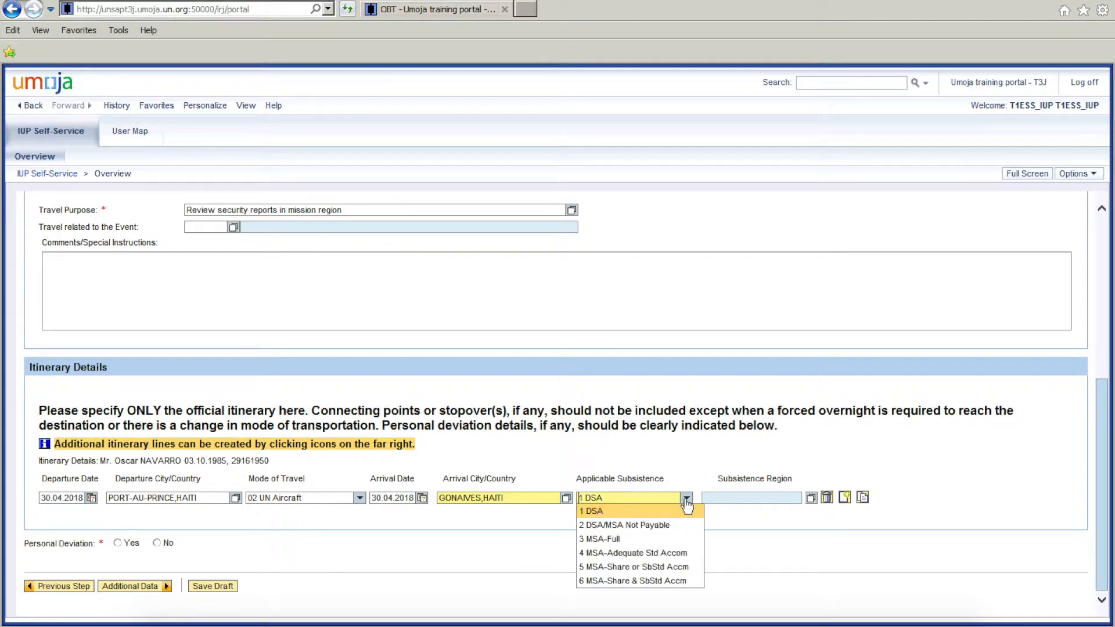
click(625, 541)
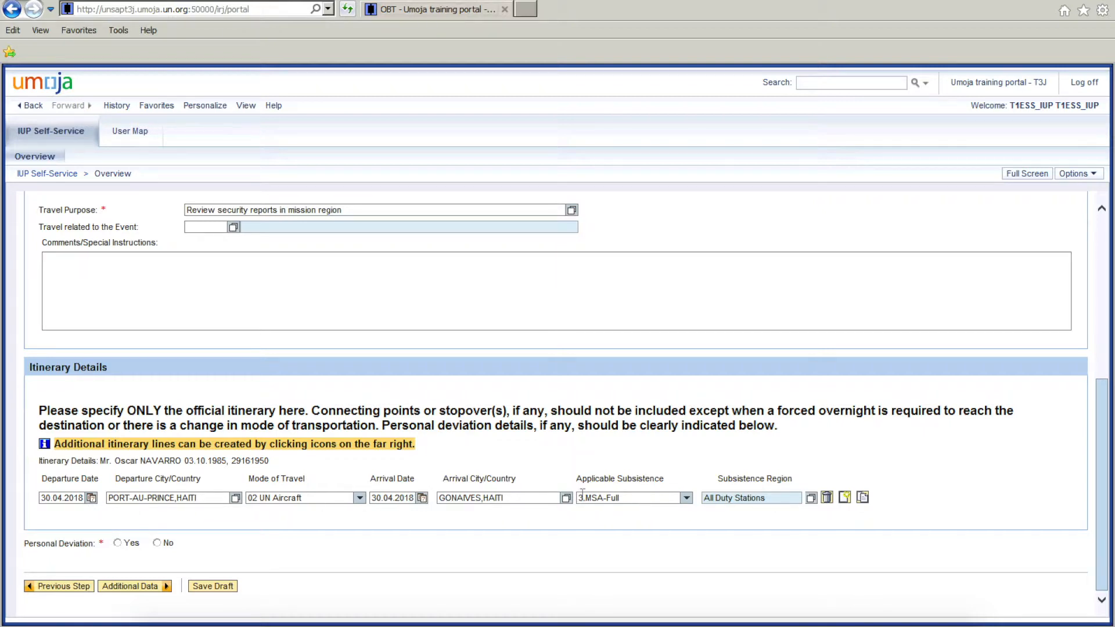
- Duplicate the first itinerary line and set the new line's departure and arrival dates to 04.05.2018
click(864, 498)
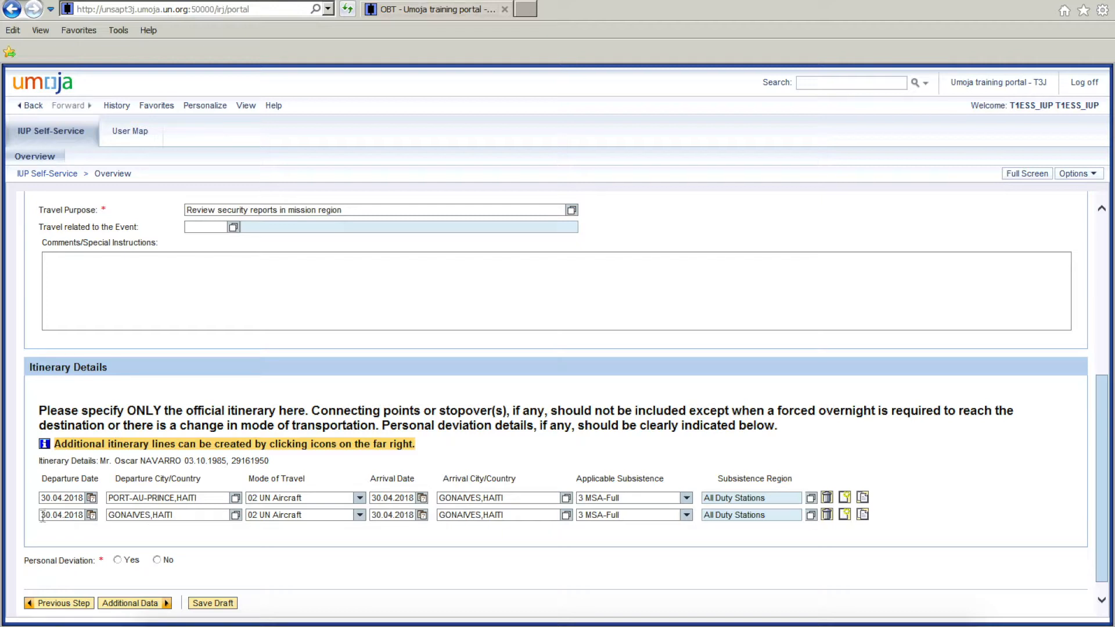
drag(42, 515, 62, 516)
text(04.05)
key(Tab)
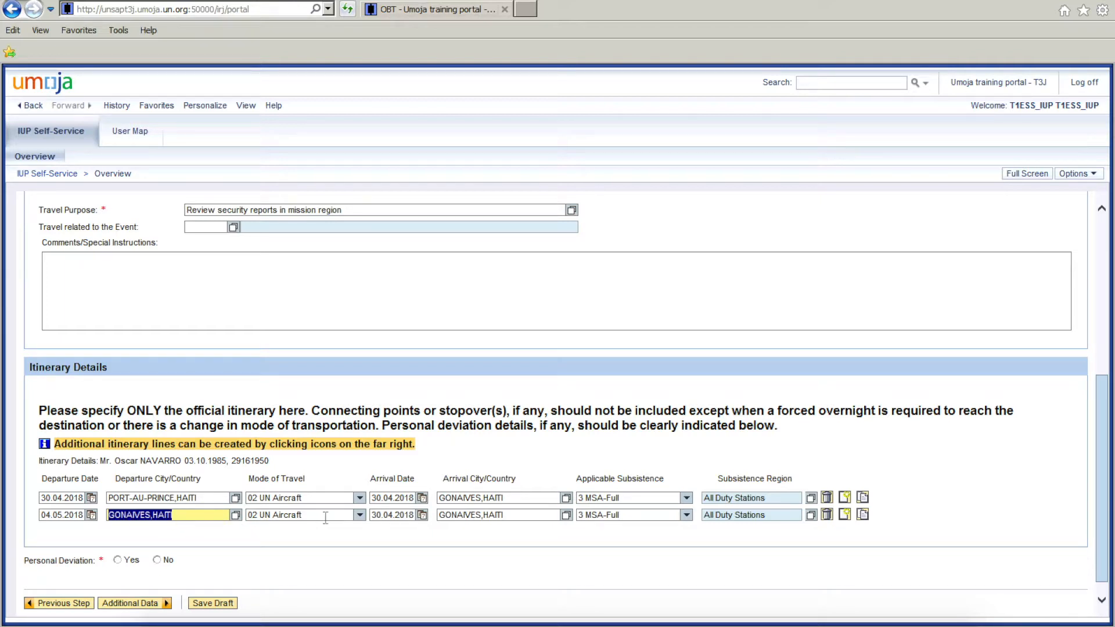
drag(395, 515, 366, 515)
text(04.05)
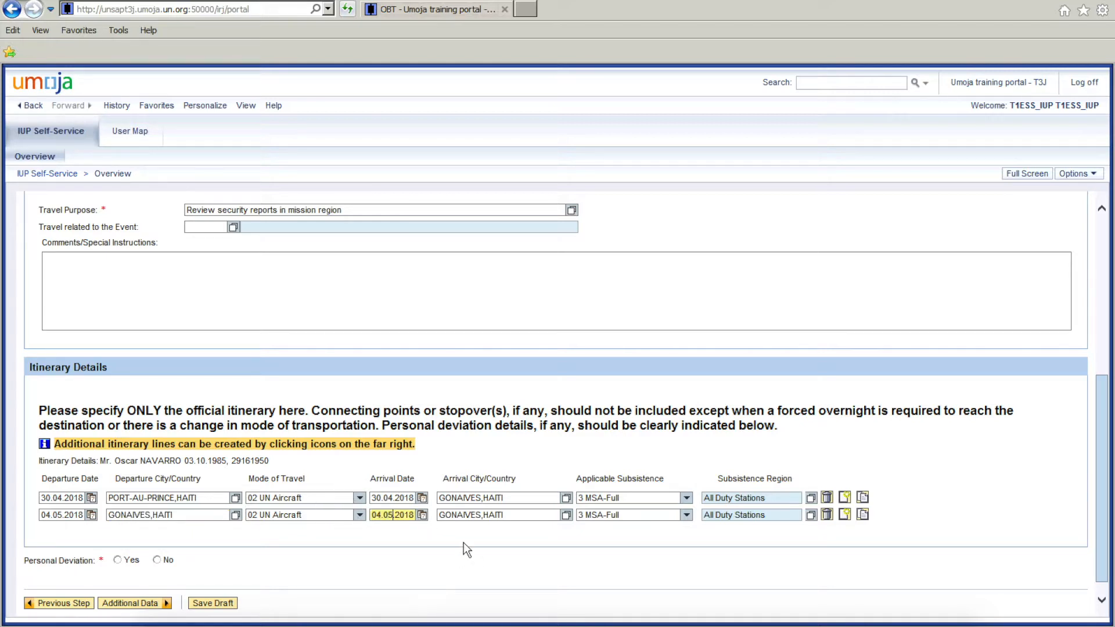
key(Tab)
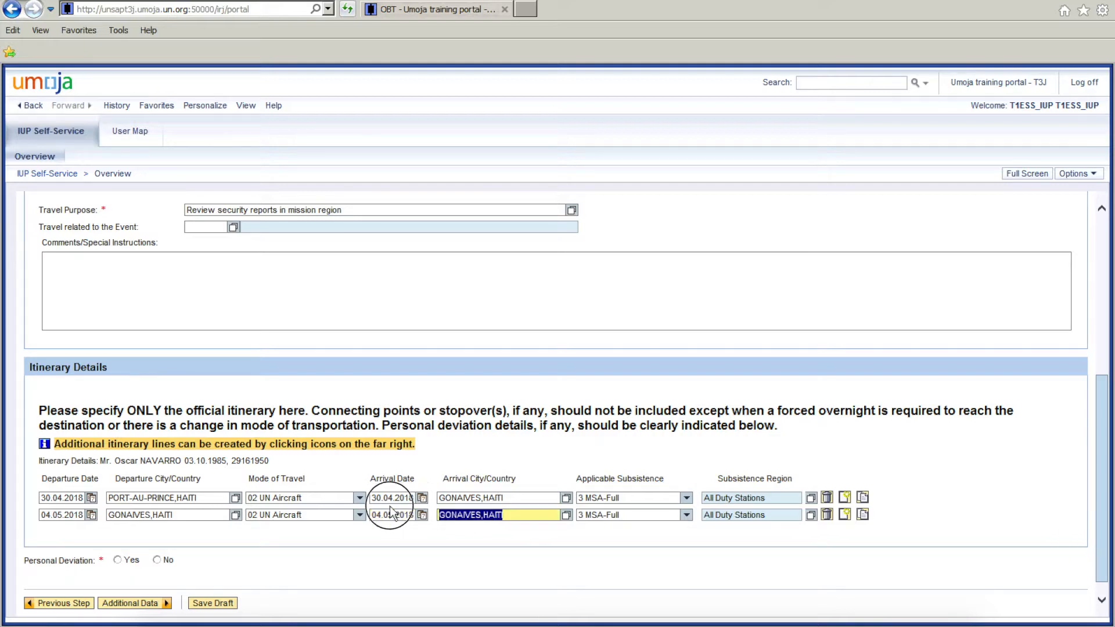
- Set the return line's arrival city to PORT-AU-PRINCE,HAITI and its applicable subsistence to 2 DSA/MSA Not Payable
text(Port)
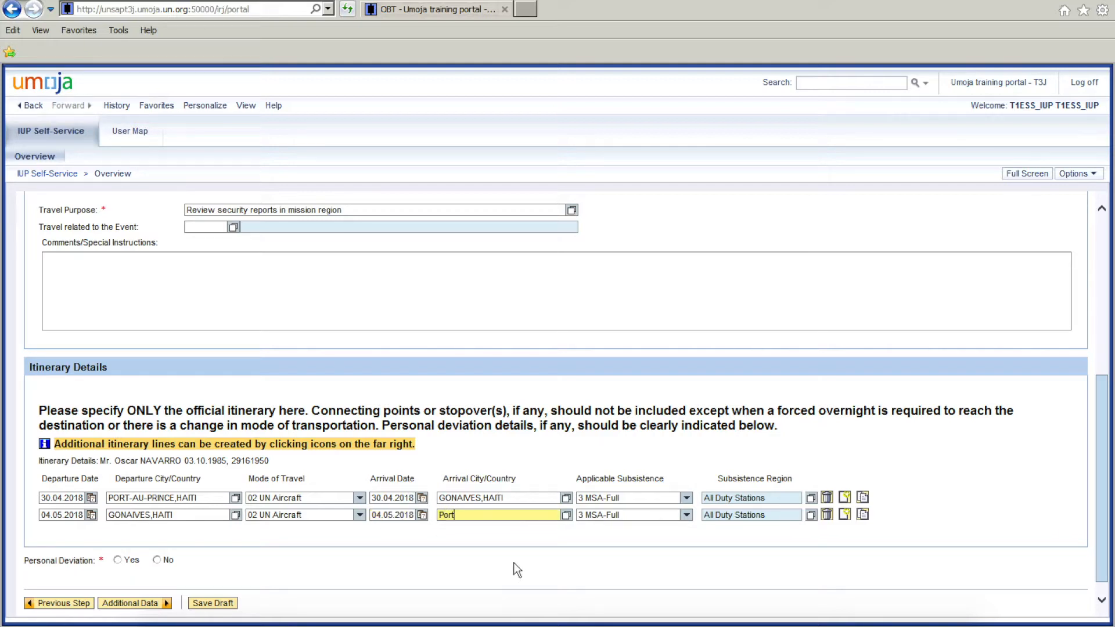
text(-au)
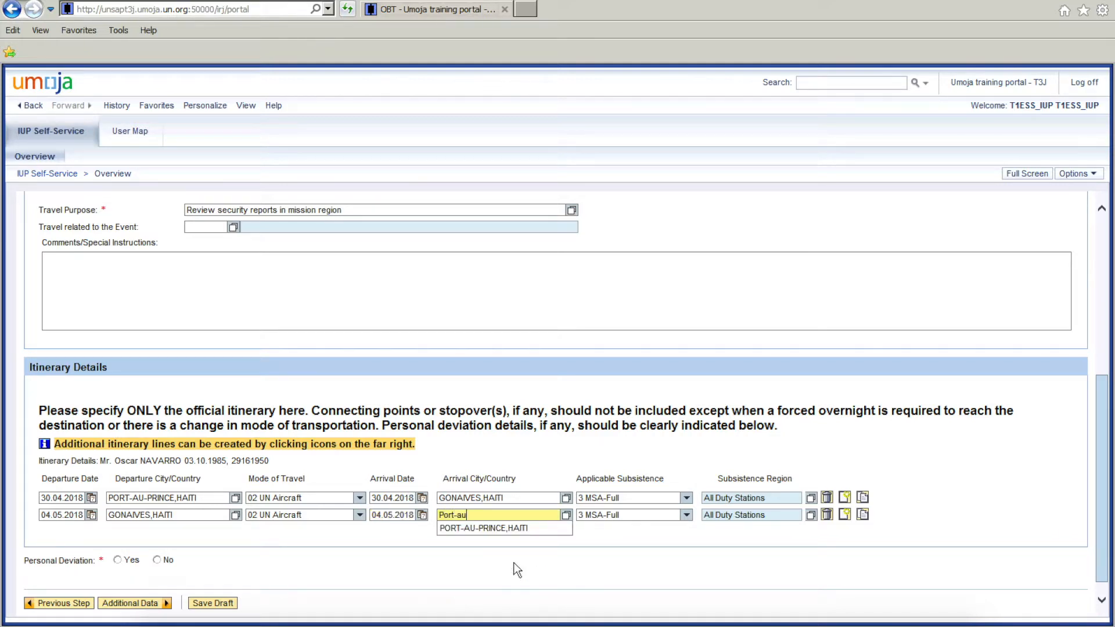
click(493, 529)
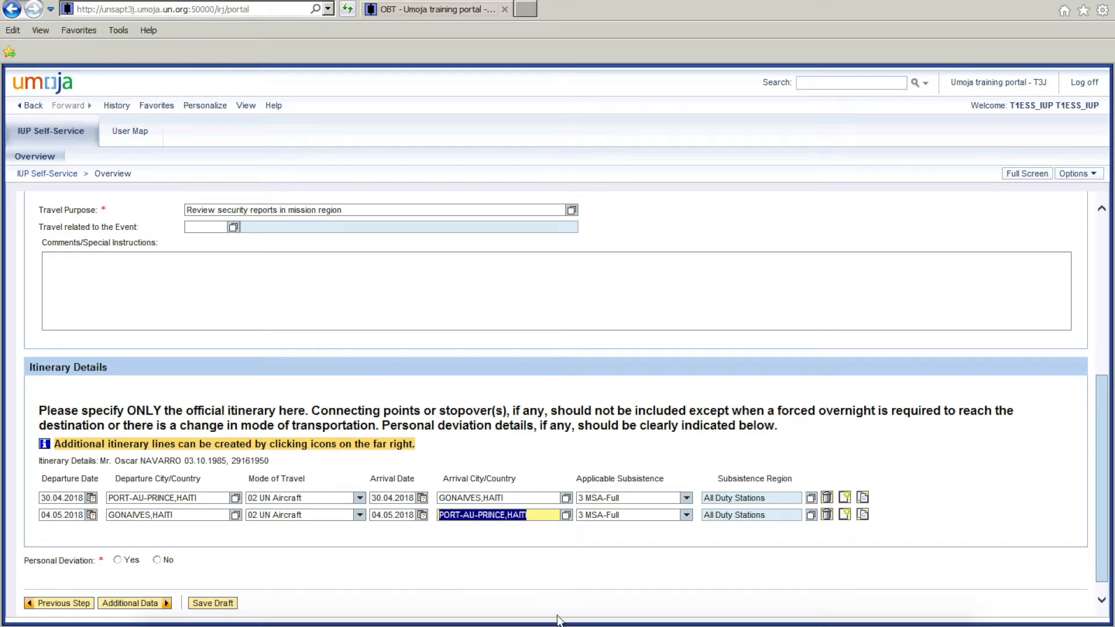
click(545, 515)
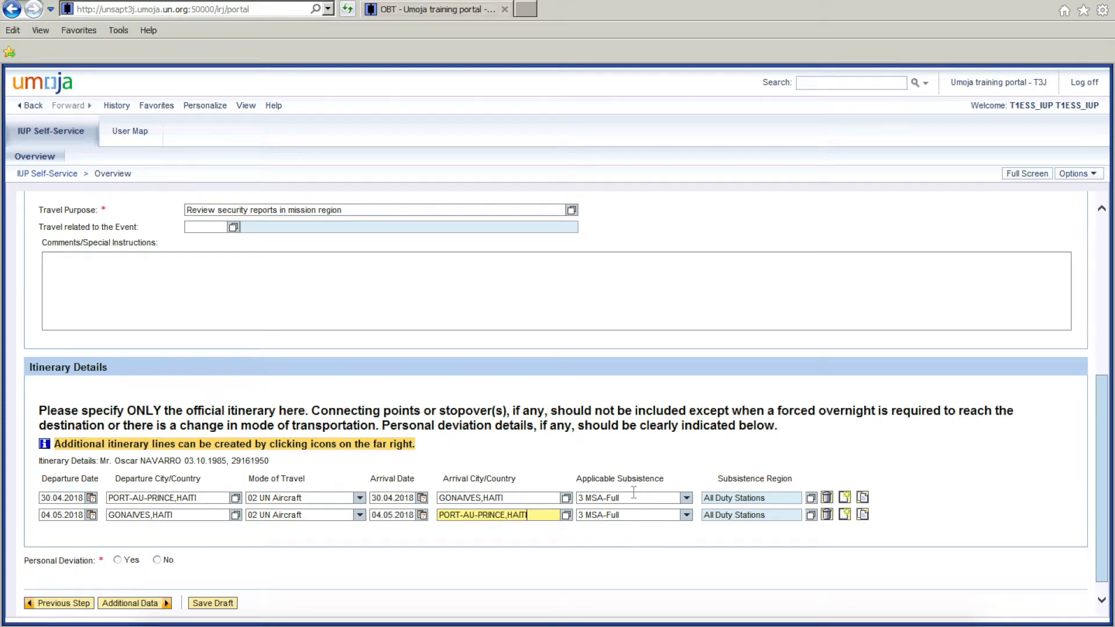
drag(577, 479, 684, 487)
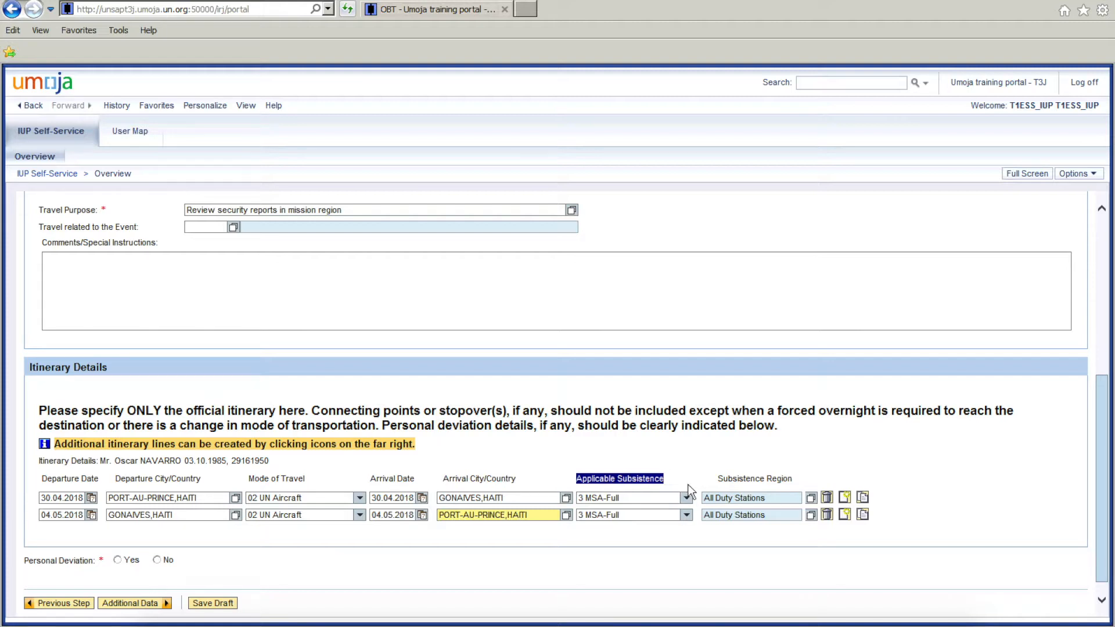
click(687, 515)
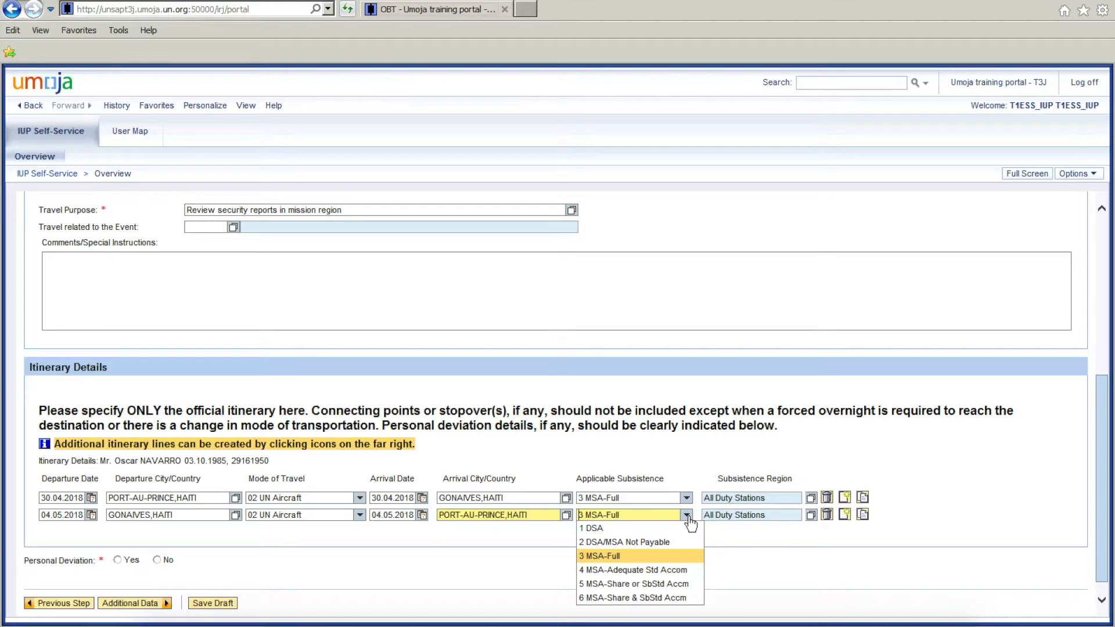
click(657, 543)
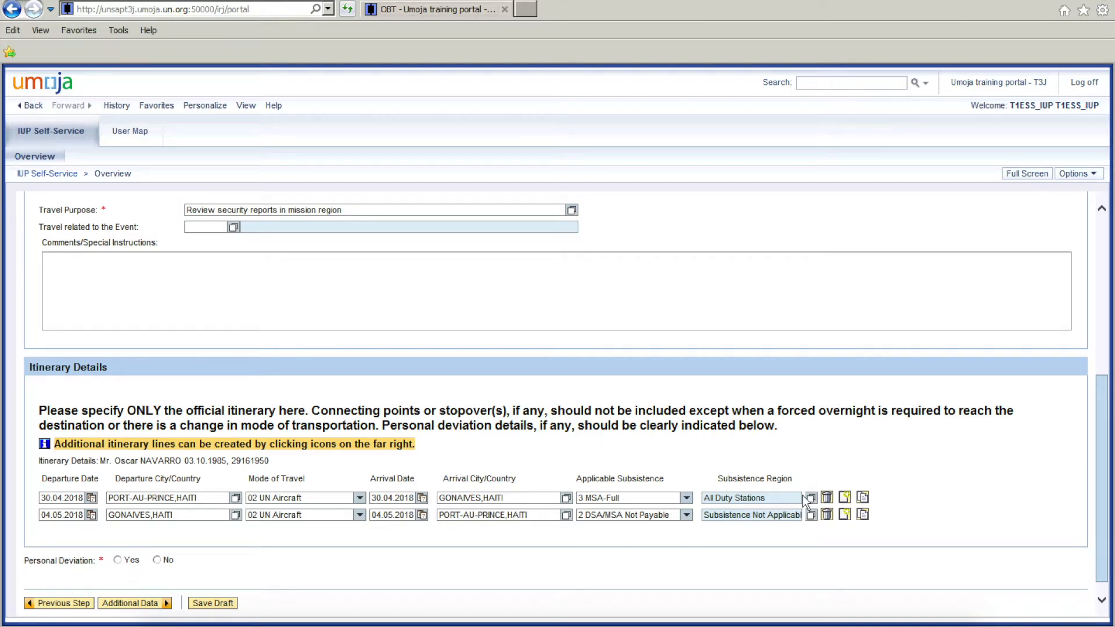
- Answer No to personal deviation and continue the request to the Additional Data stage
drag(1104, 504, 1103, 512)
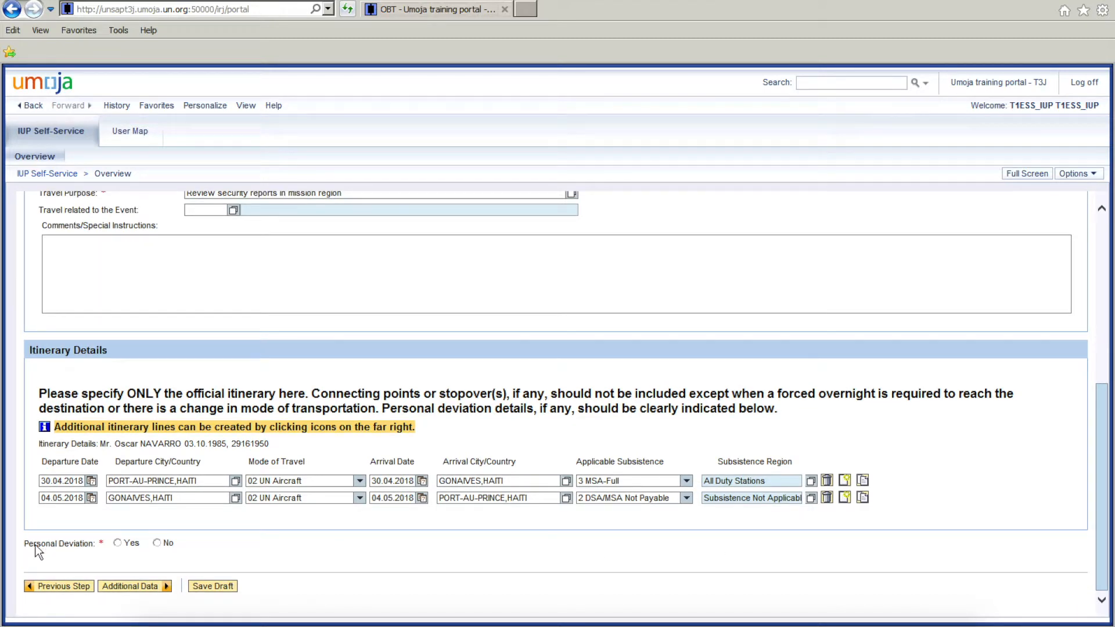
click(157, 543)
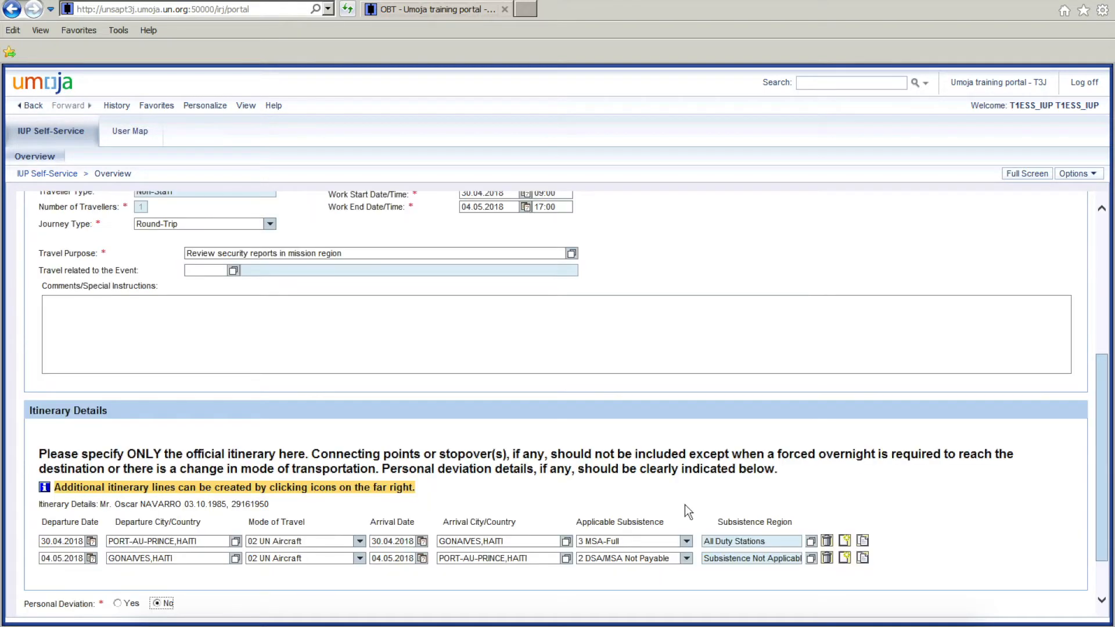
click(1104, 426)
drag(1103, 427, 1103, 386)
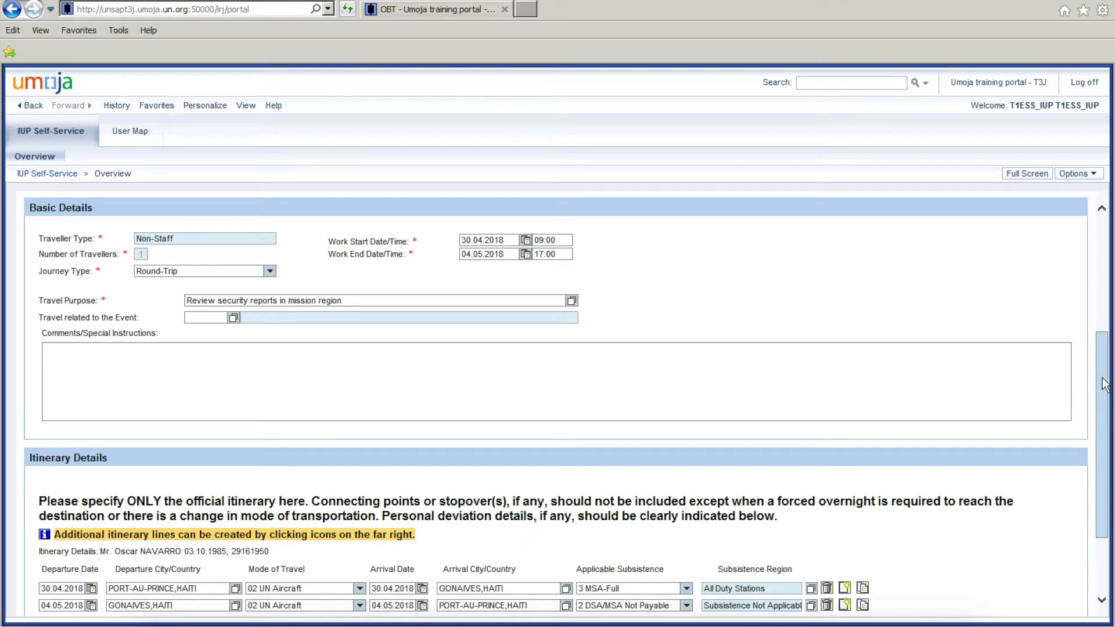
drag(1104, 385, 1106, 447)
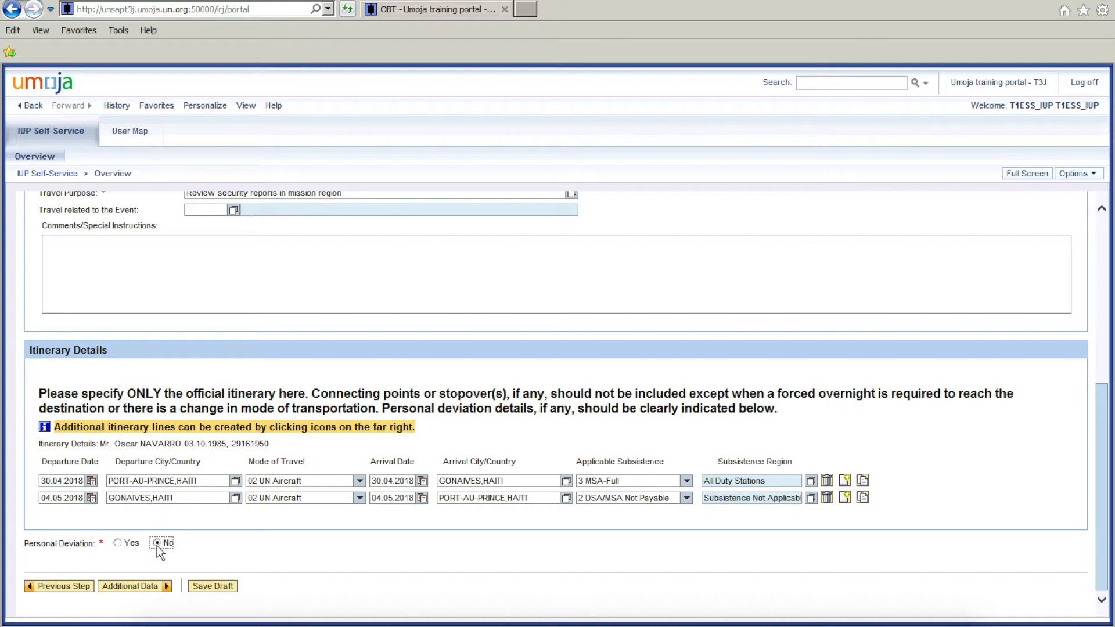
click(138, 586)
- Answer No to transporting any firearm and No to requesting a travel advance
scroll(453, 331, up, 3)
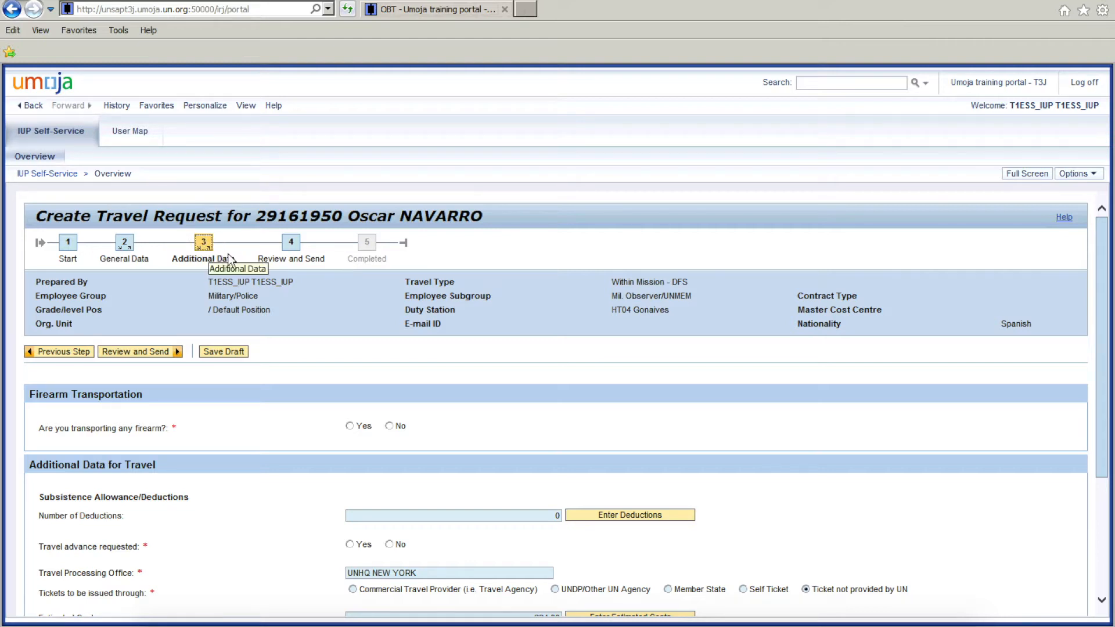
scroll(566, 392, down, 3)
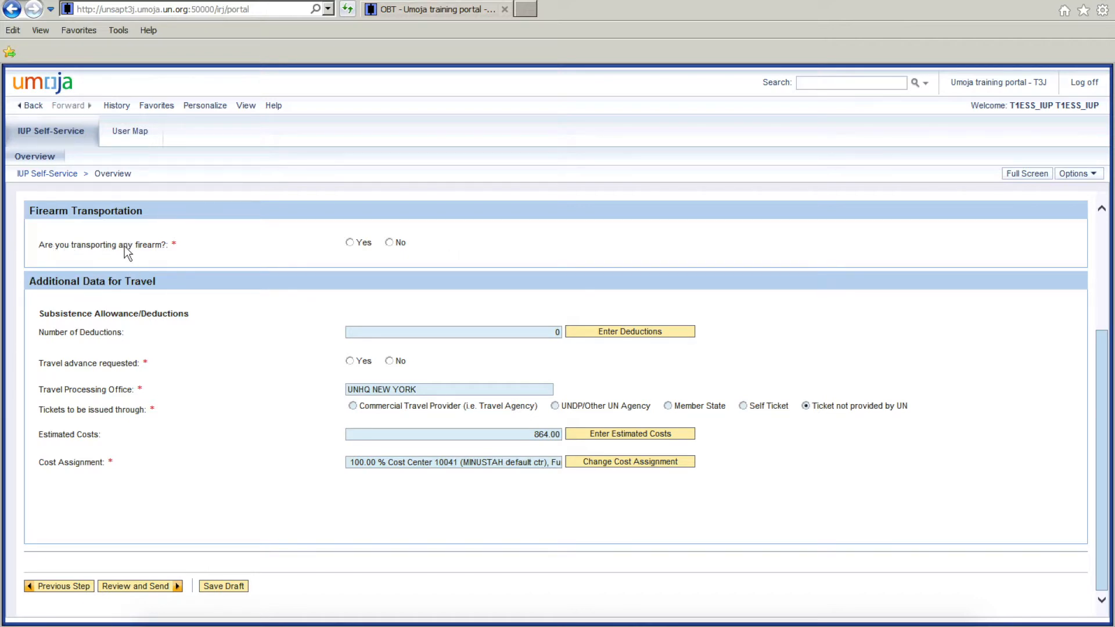
click(389, 243)
click(389, 361)
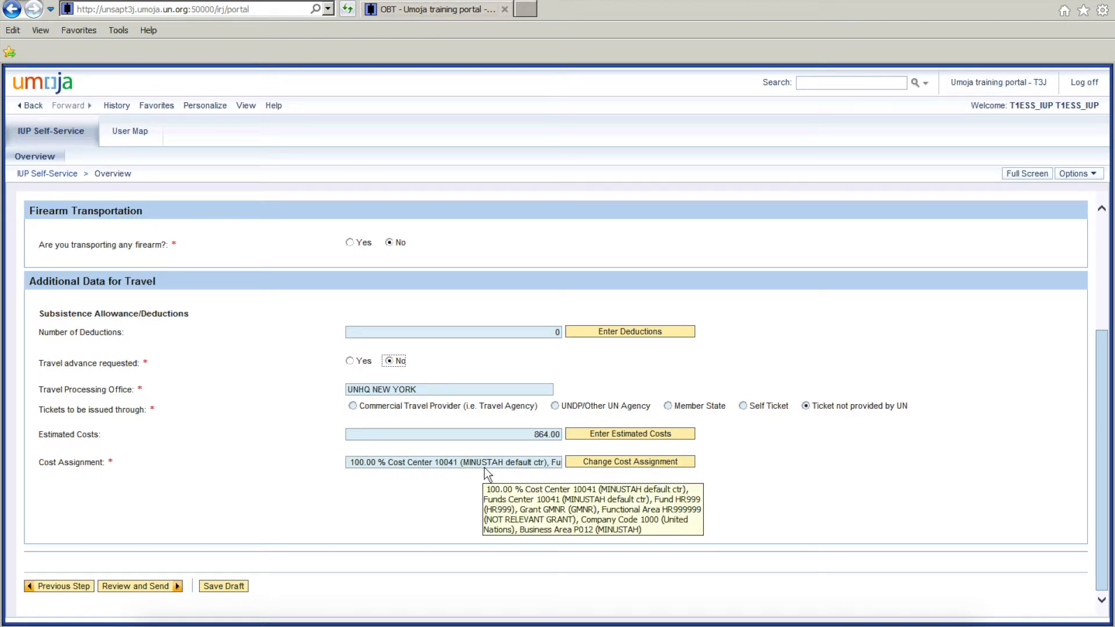
- Open the cost assignment for changes and continue the request to the Review and Send stage
click(656, 464)
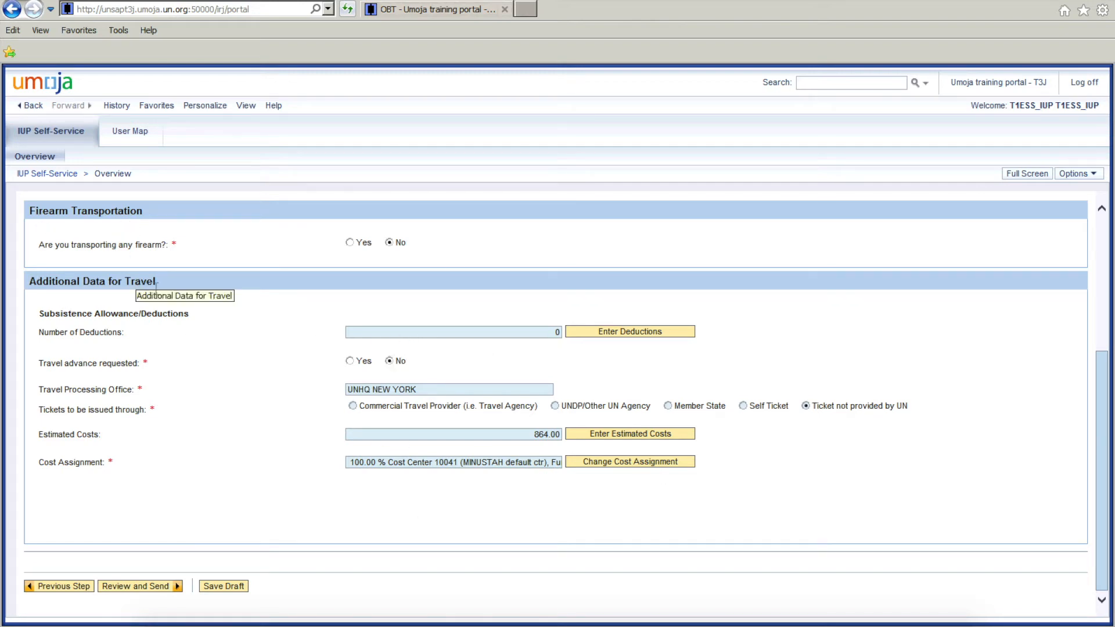
click(137, 586)
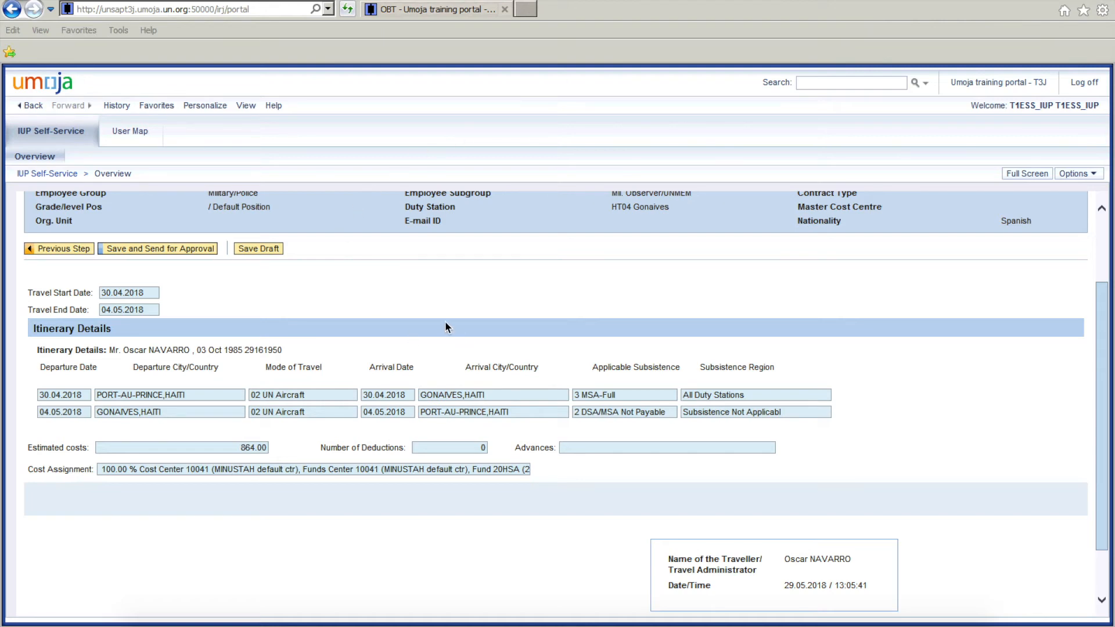
- Review the request summary, including itinerary and estimated costs, and save and send it for approval
drag(1106, 382, 1106, 297)
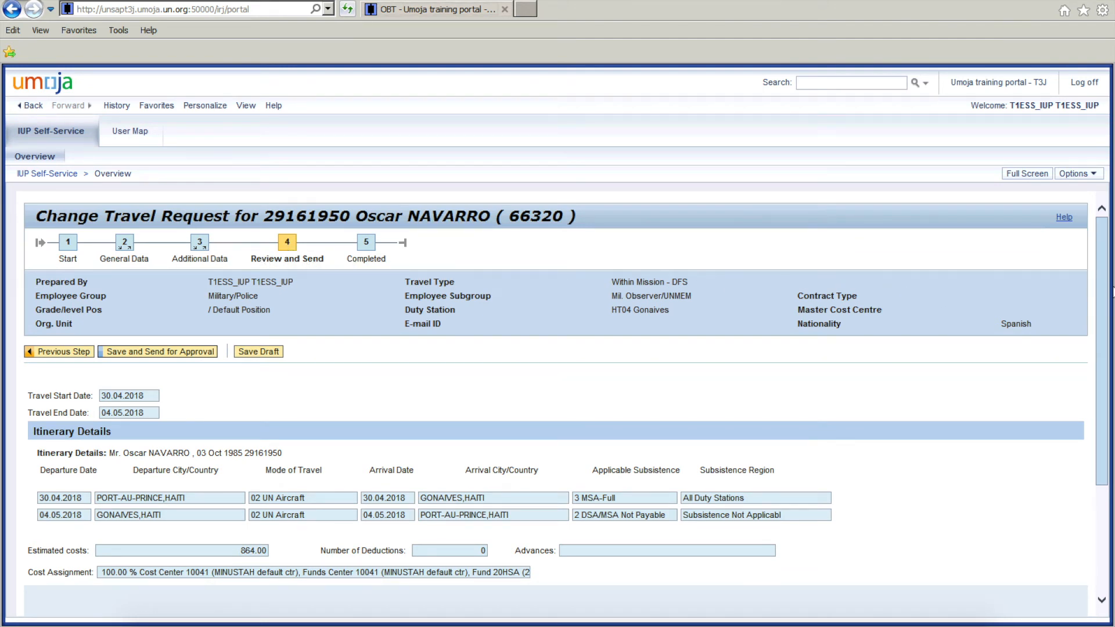
drag(1102, 279, 1106, 387)
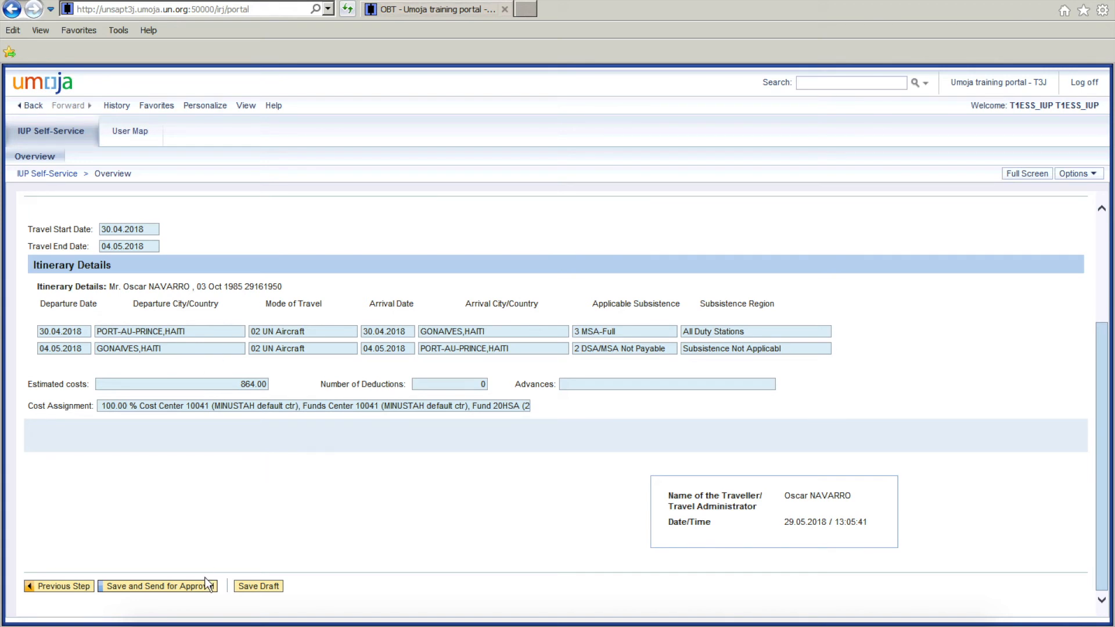
click(138, 595)
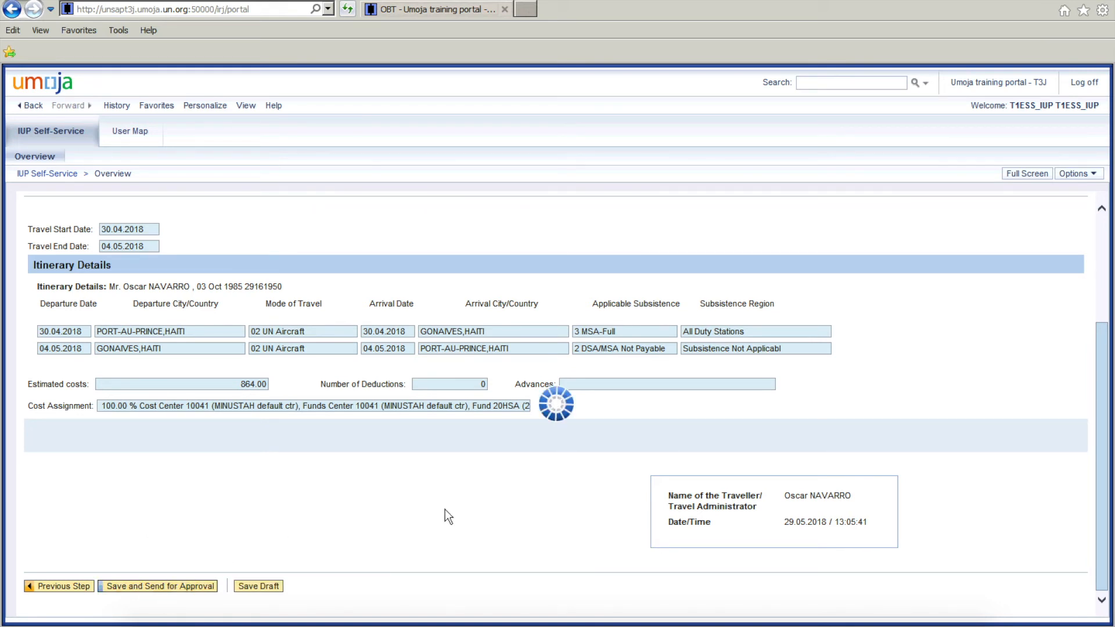
drag(40, 441, 146, 441)
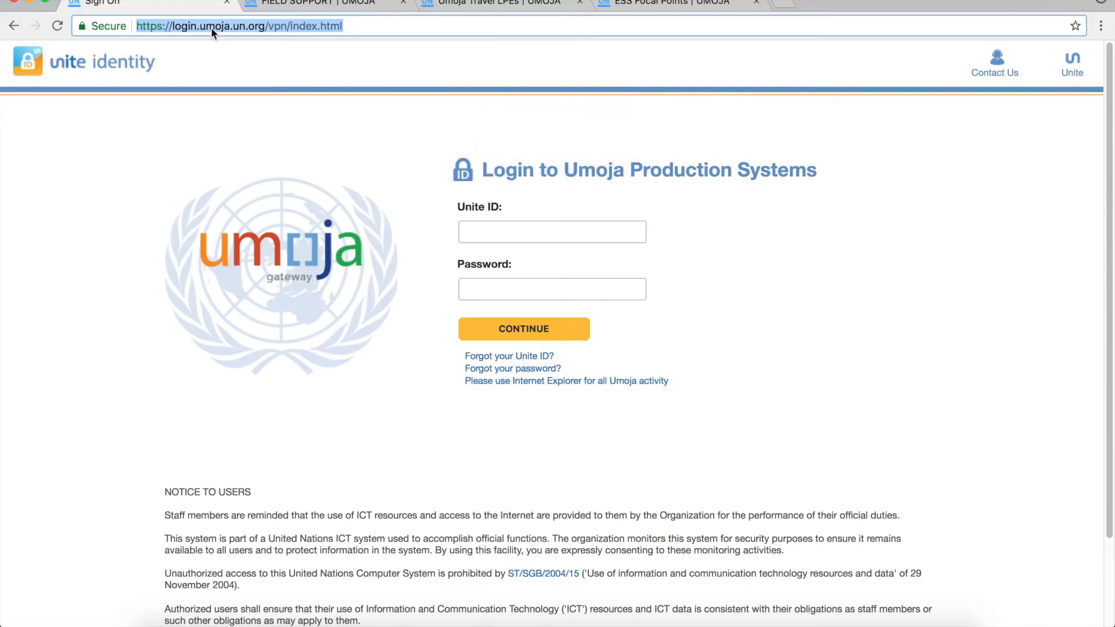
- Switch to the Chrome window, open umoja.un.org/dfs and examine the travel resources and focal point lists
text(umoja.un.org/df)
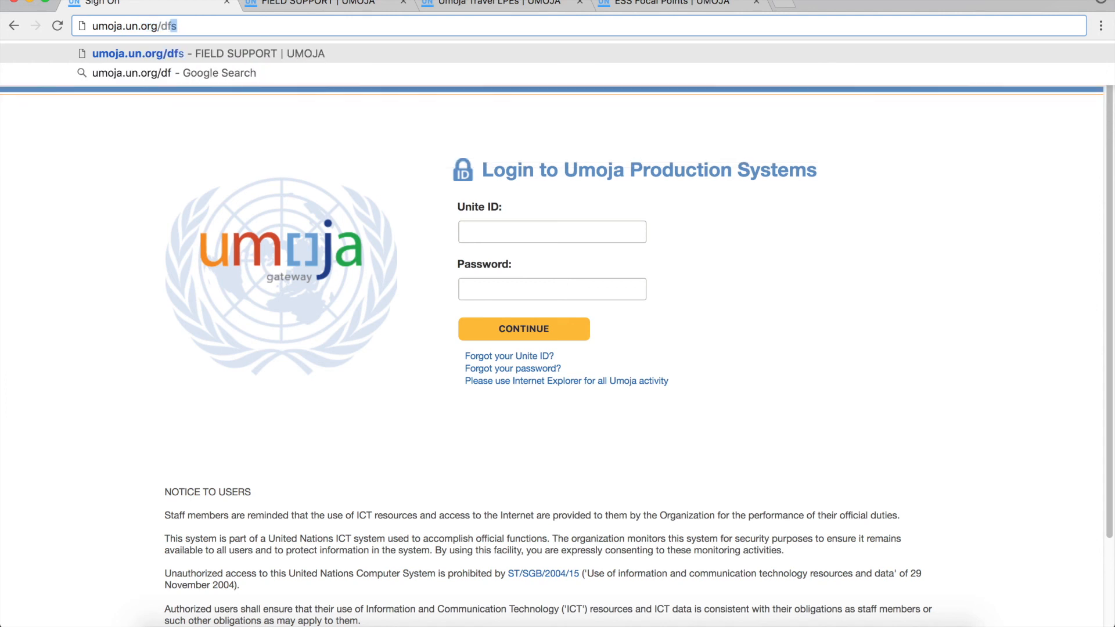
key(Return)
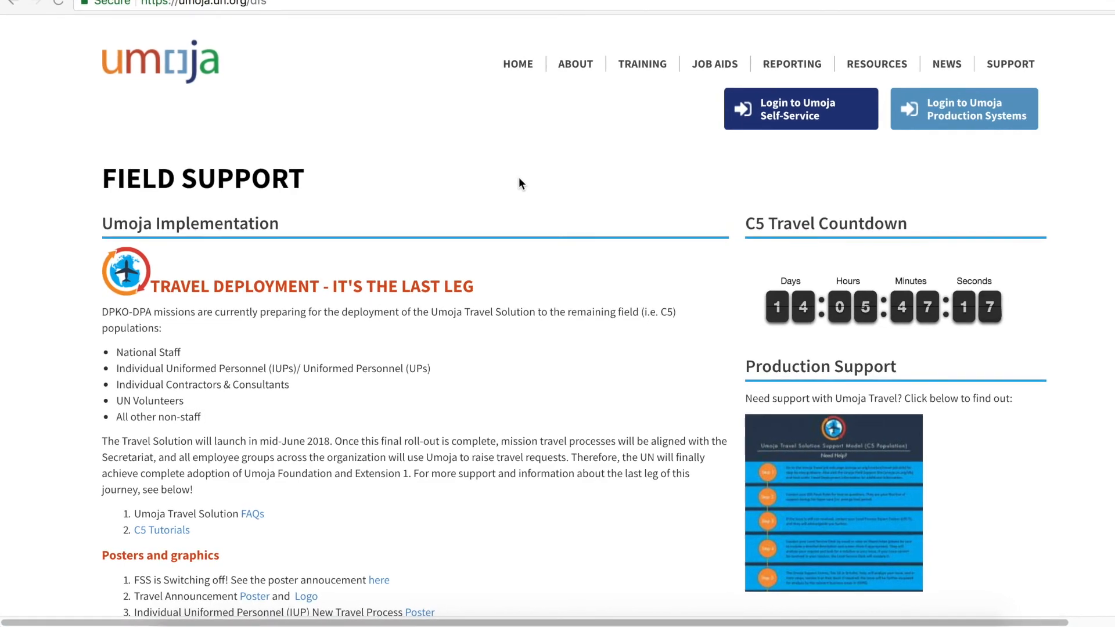
scroll(524, 181, down, 6)
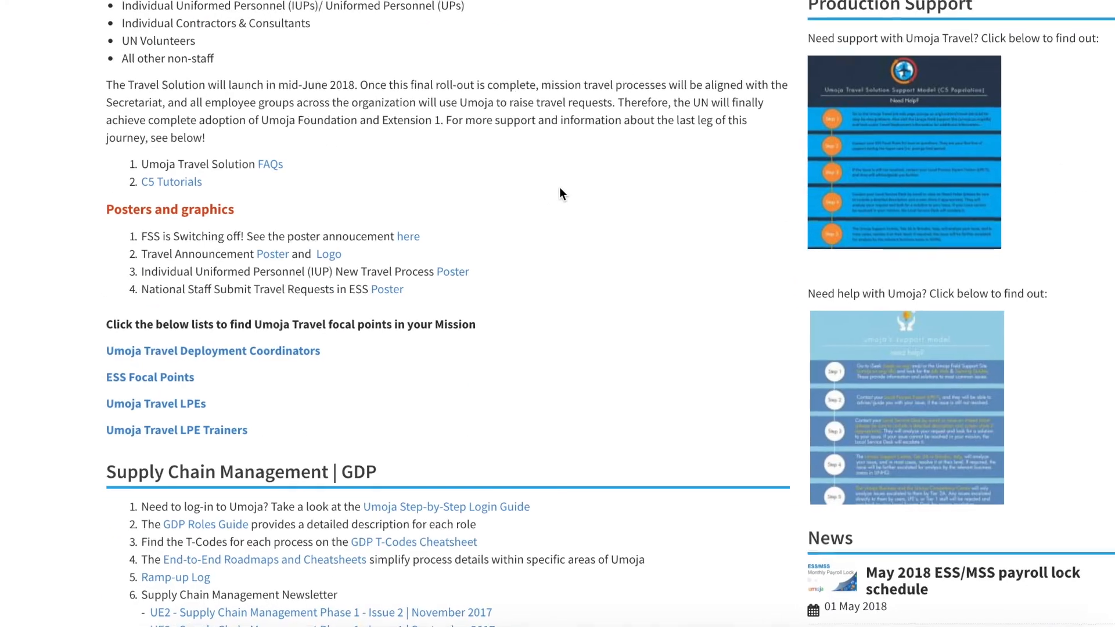